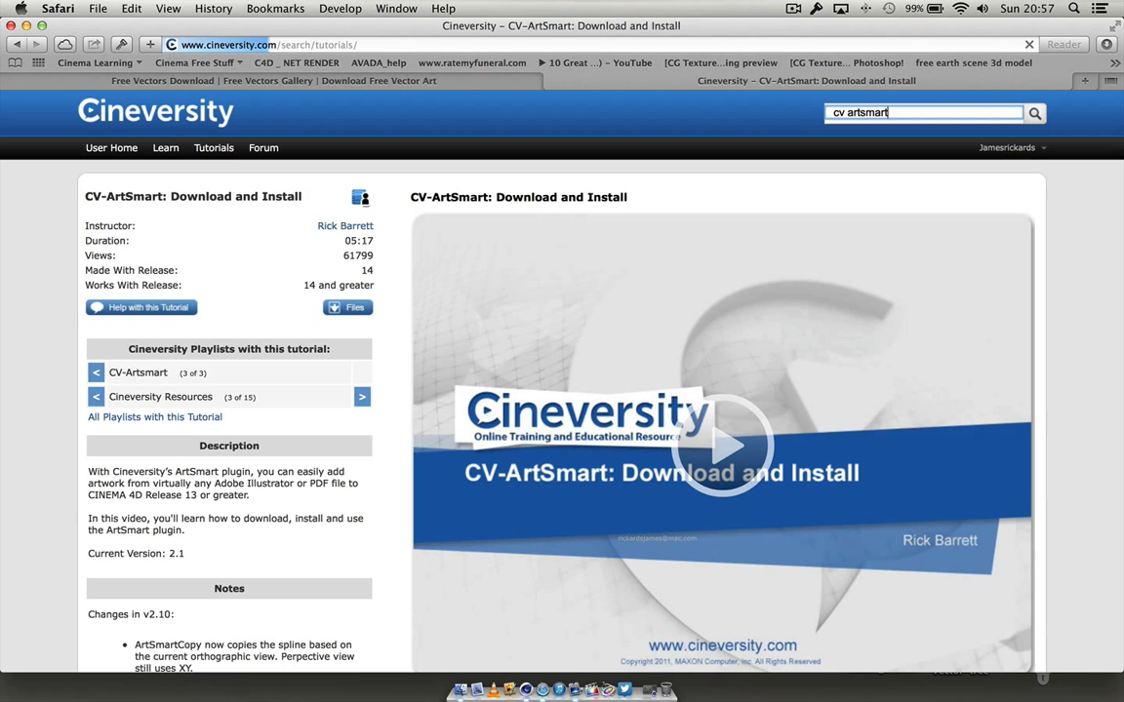
Step: Search the Cineversity tutorials for "cv artsmart" and look over the ArtSmart entries in the results
{"action": "key", "text": "Return"}
{"action": "mouse_move", "coordinate": [406, 250]}
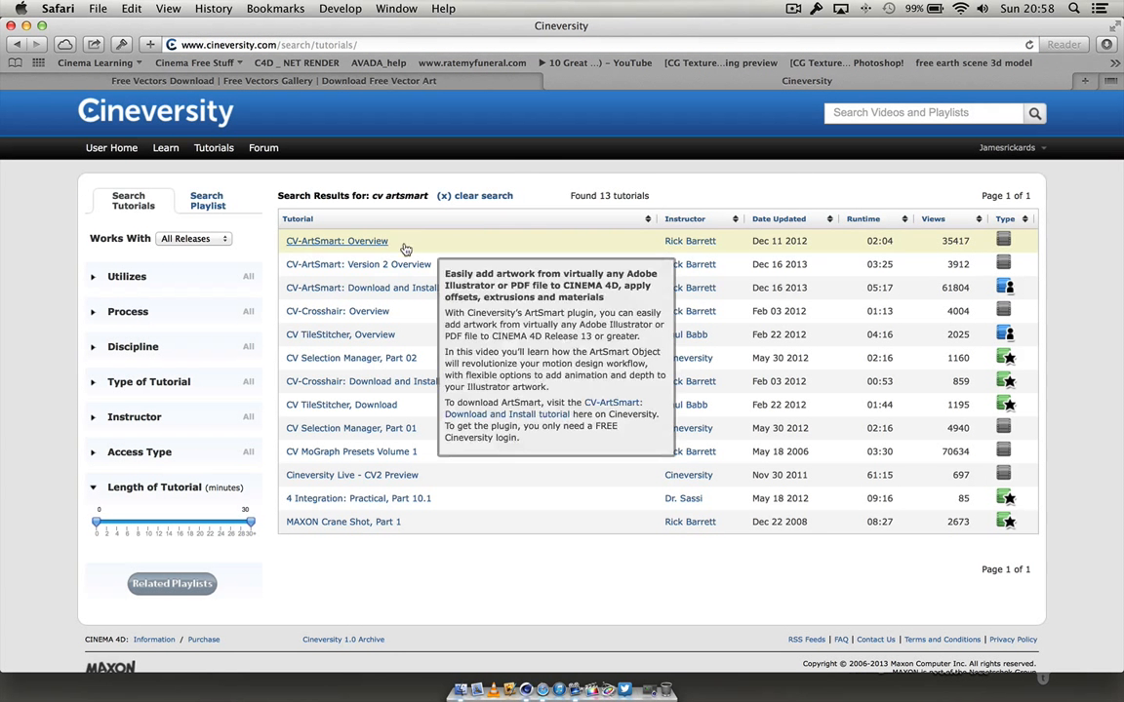
{"action": "mouse_move", "coordinate": [398, 291]}
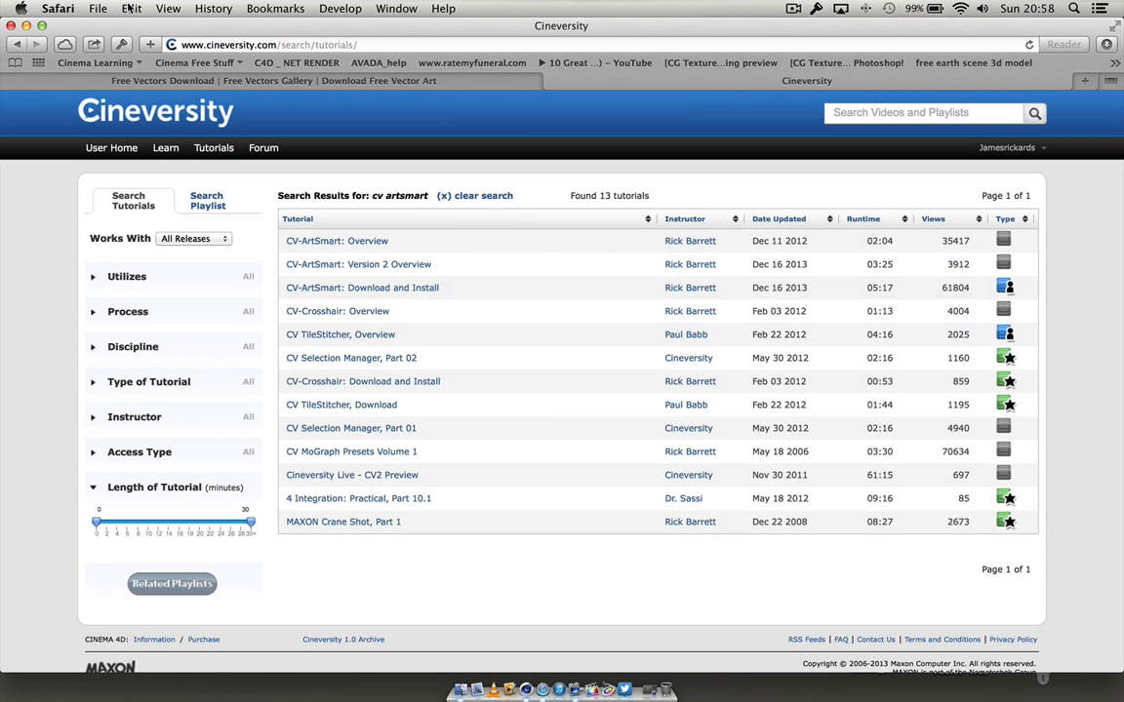
Step: Minimise the browser window and move the CV-ArtSmart folder to a free area of the desktop
{"action": "left_click", "coordinate": [27, 27]}
{"action": "left_click_drag", "start_coordinate": [1073, 59], "coordinate": [660, 147]}
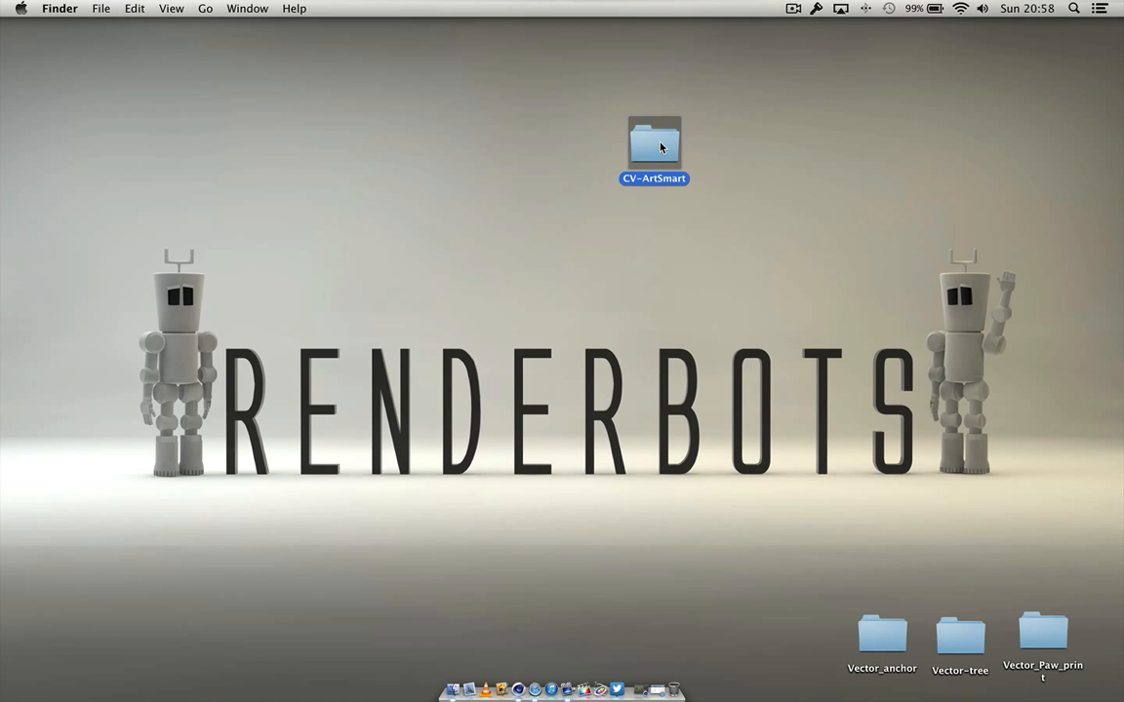
Step: In Finder, open the plugins folder of CINEMA 4D R15 inside the MAXON folder in Applications
{"action": "left_click", "coordinate": [453, 691]}
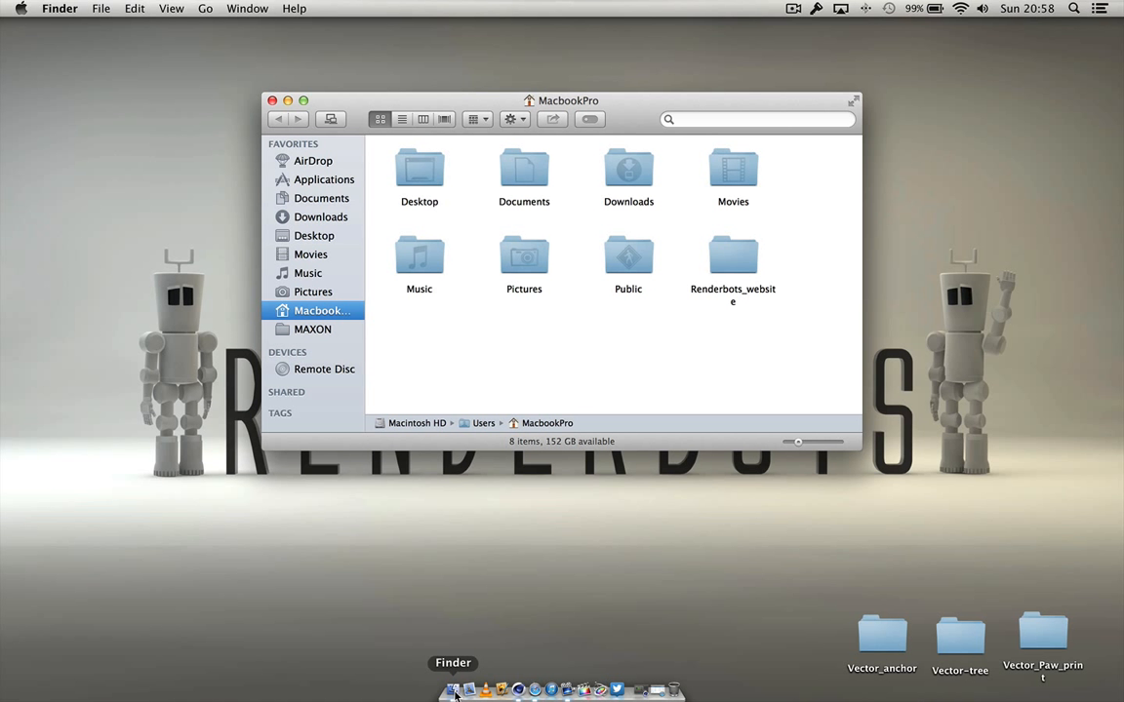
{"action": "left_click", "coordinate": [340, 185]}
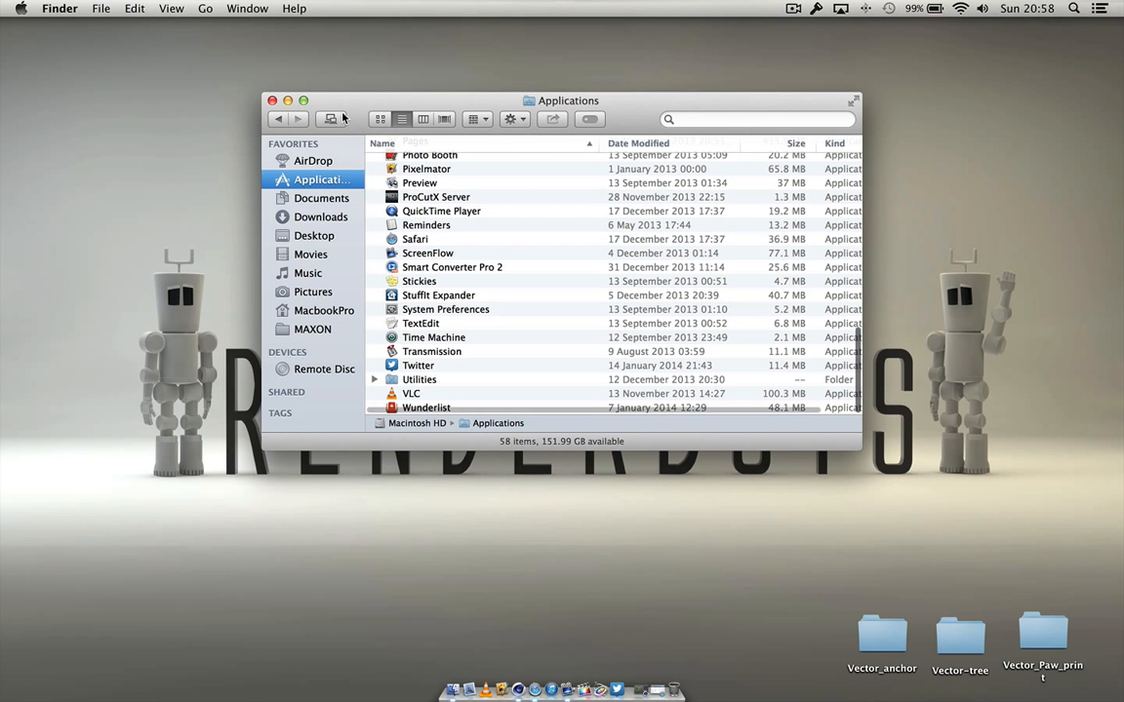
{"action": "left_click_drag", "start_coordinate": [351, 101], "coordinate": [317, 88]}
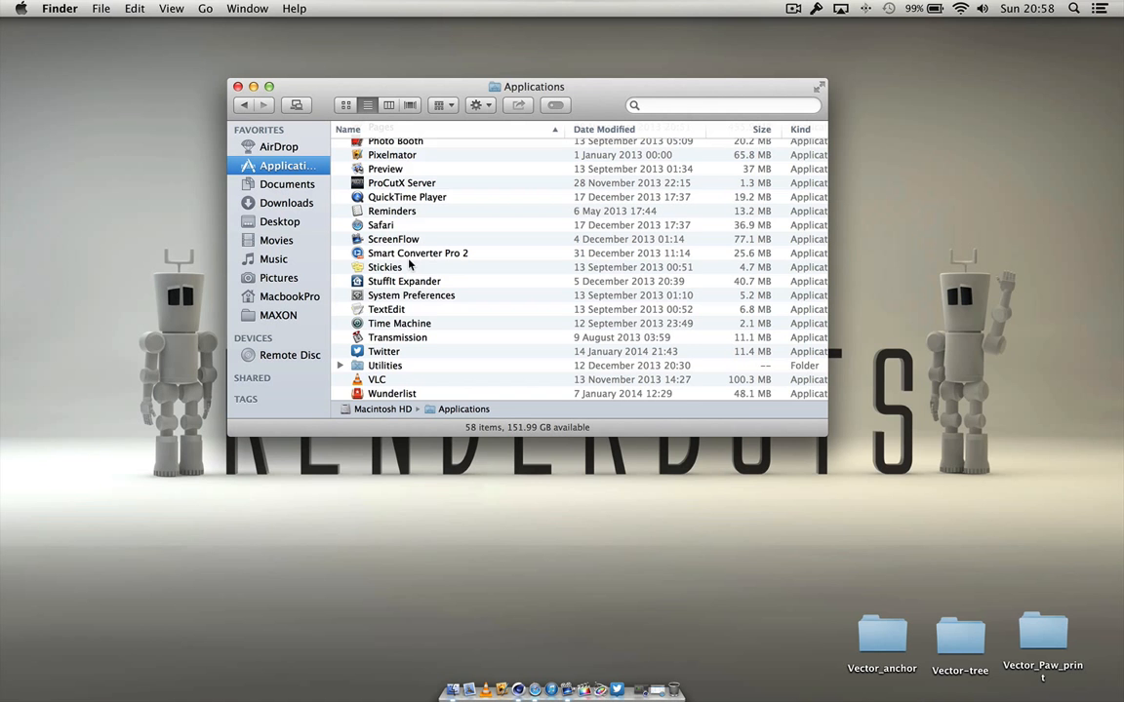
{"action": "scroll", "coordinate": [410, 263], "scroll_direction": "up", "scroll_amount": 10}
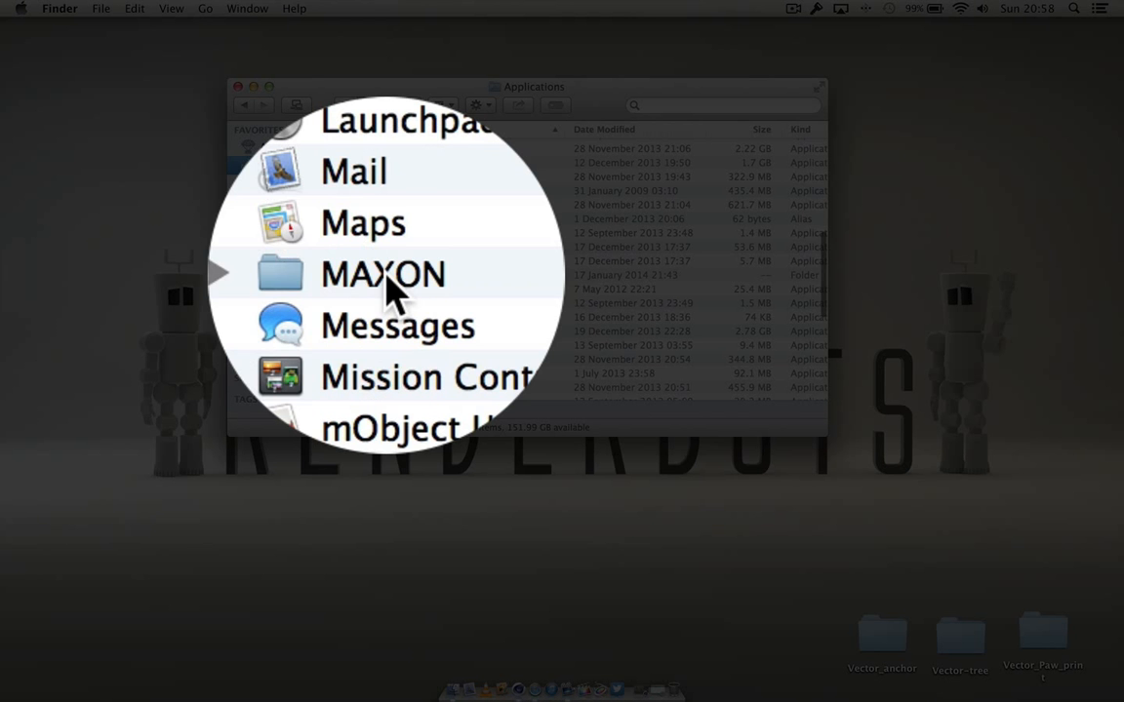
{"action": "double_click", "coordinate": [371, 276]}
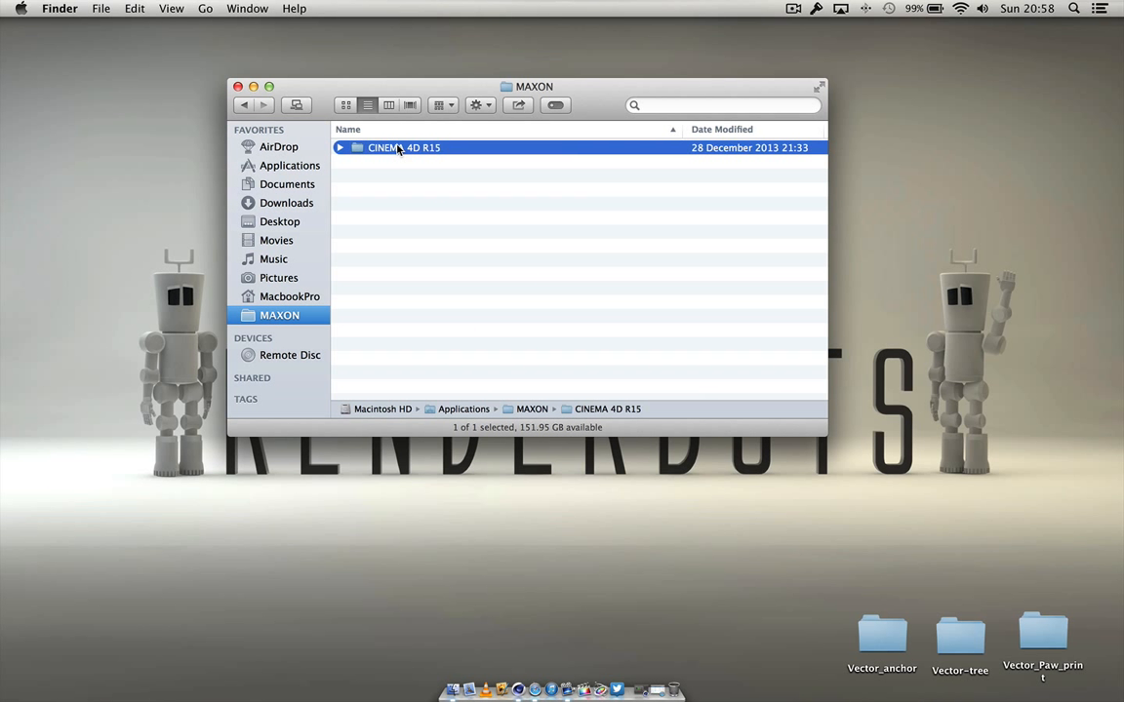
{"action": "double_click", "coordinate": [396, 148]}
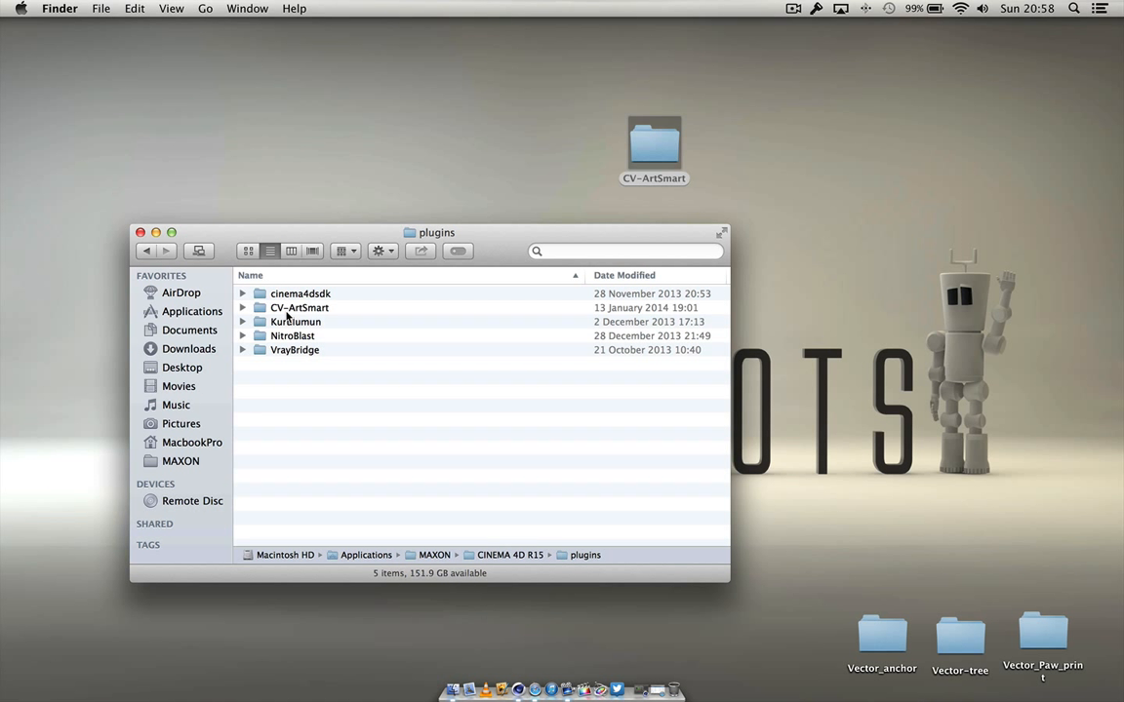
Step: Try to place the desktop's CV-ArtSmart folder into the plugins folder, and close the folder window
{"action": "left_click_drag", "start_coordinate": [661, 147], "coordinate": [299, 415]}
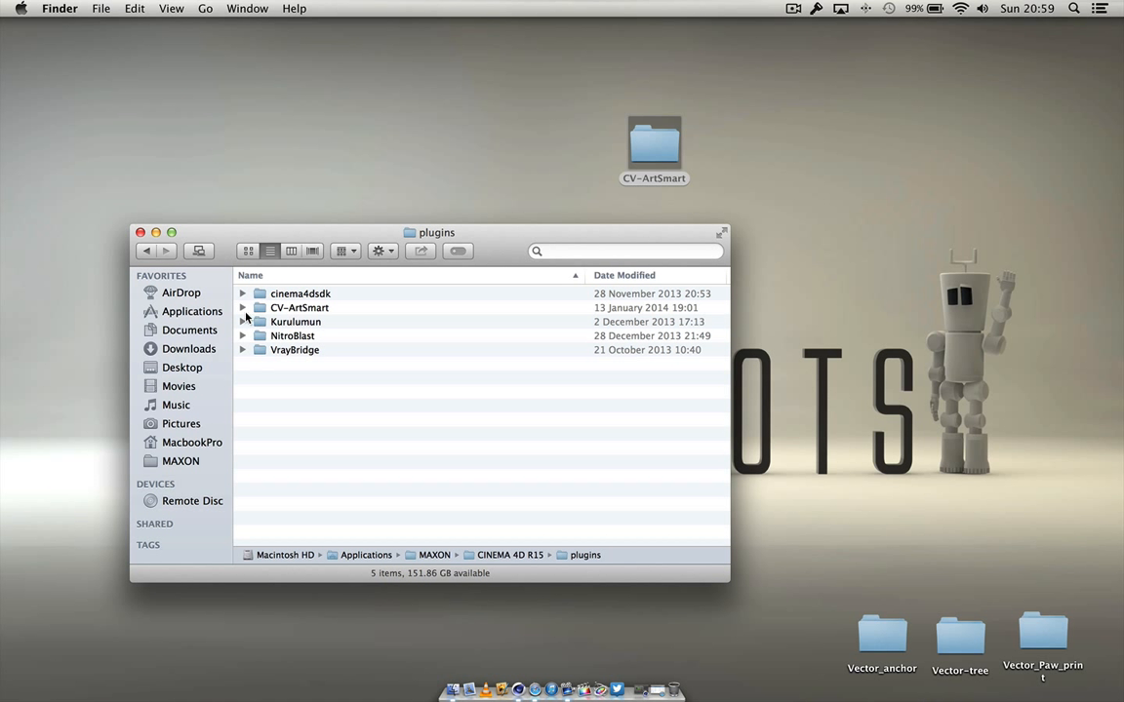
{"action": "left_click", "coordinate": [139, 232]}
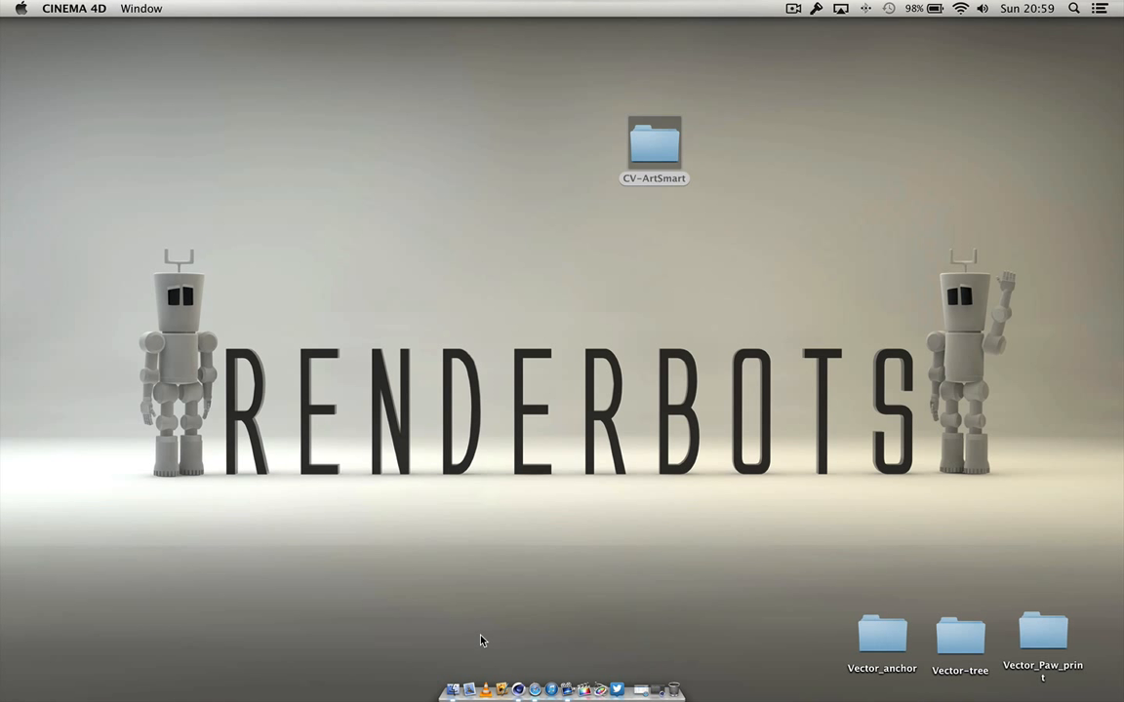
Step: Switch to Cinema 4D and add a CV-ArtSmart Object from the CV-ArtSmart plugin to the empty scene
{"action": "left_click", "coordinate": [519, 690]}
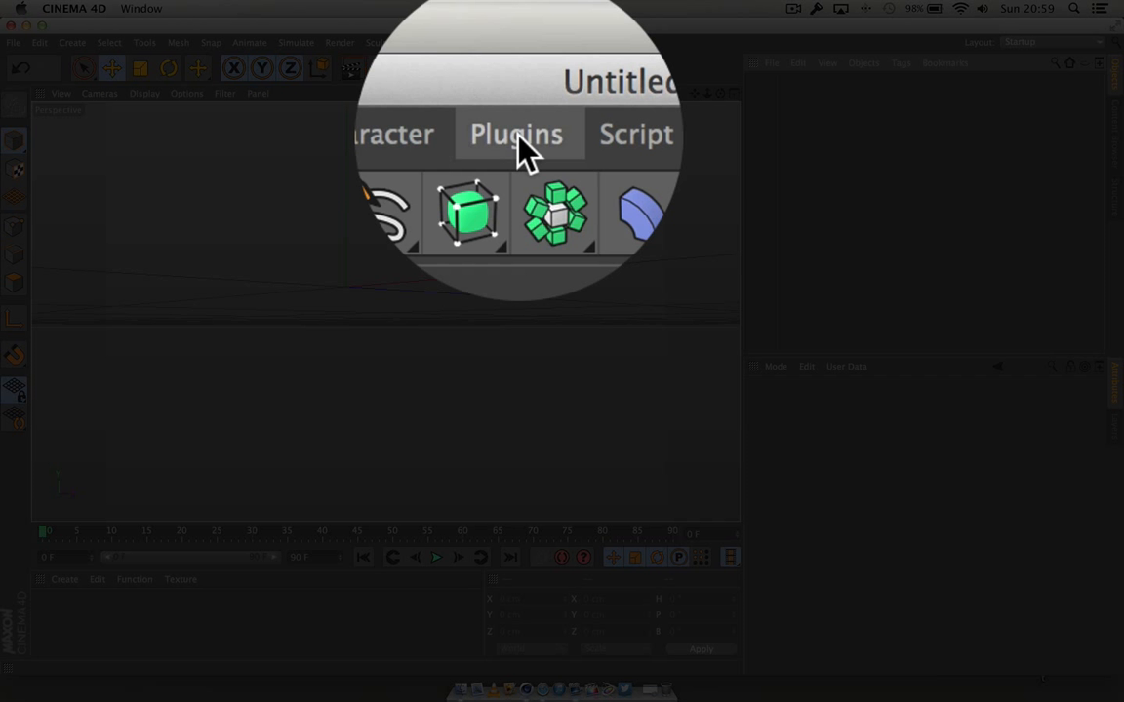
{"action": "left_click", "coordinate": [518, 44]}
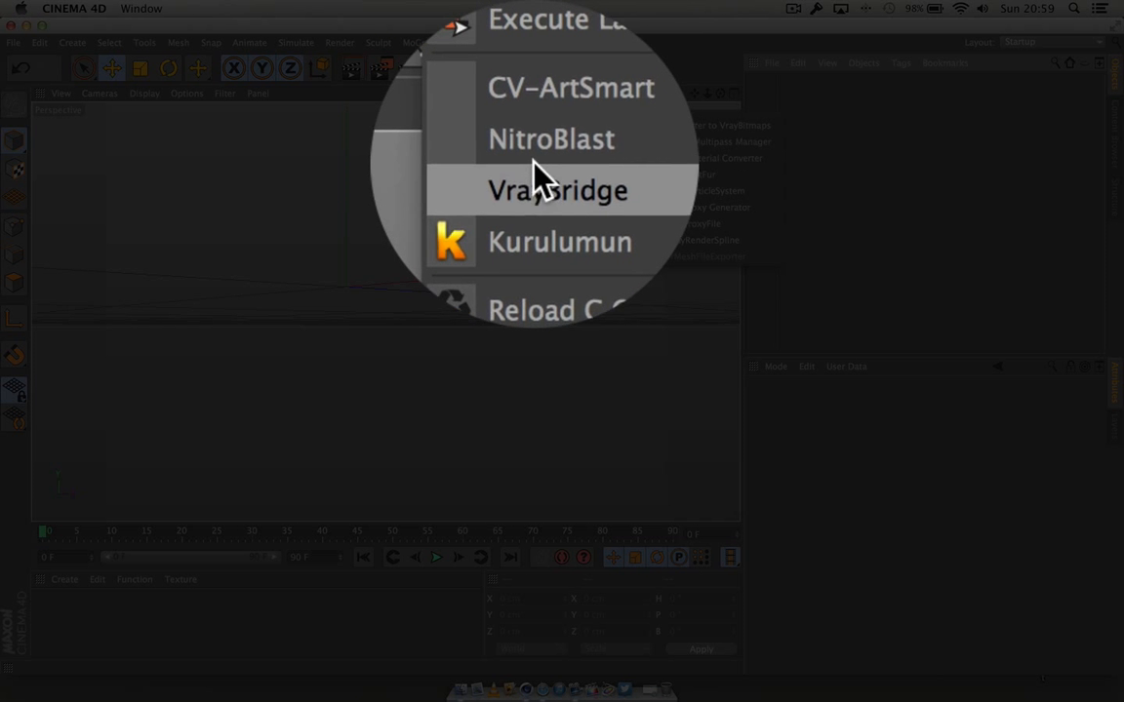
{"action": "mouse_move", "coordinate": [602, 175]}
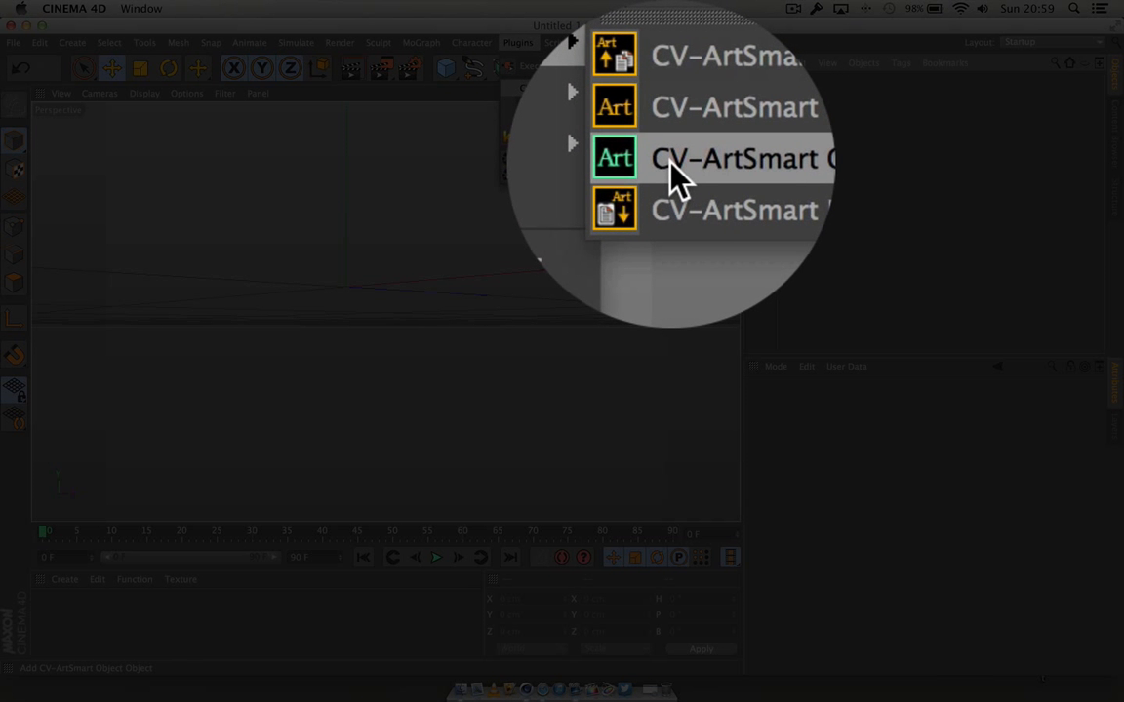
{"action": "left_click", "coordinate": [675, 167]}
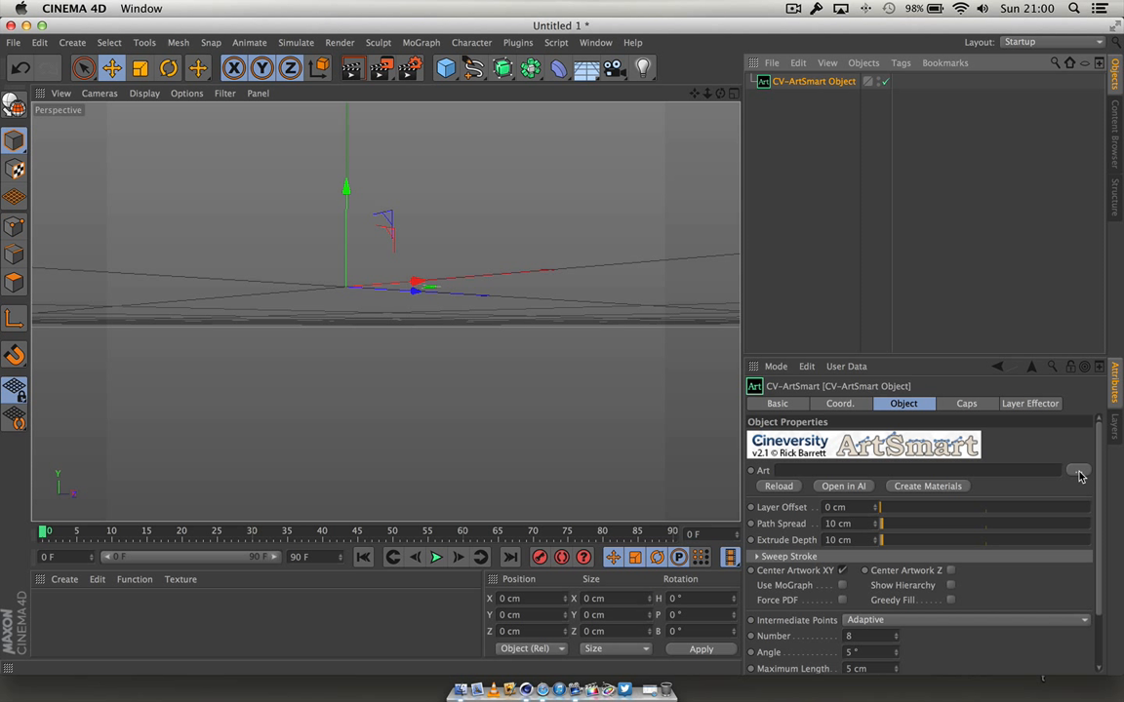
Step: Switch to Safari, examine the free vectors and their file formats on extravectors.com, and open the page for "Free Vector tree with green leaves"
{"action": "left_click", "coordinate": [543, 691]}
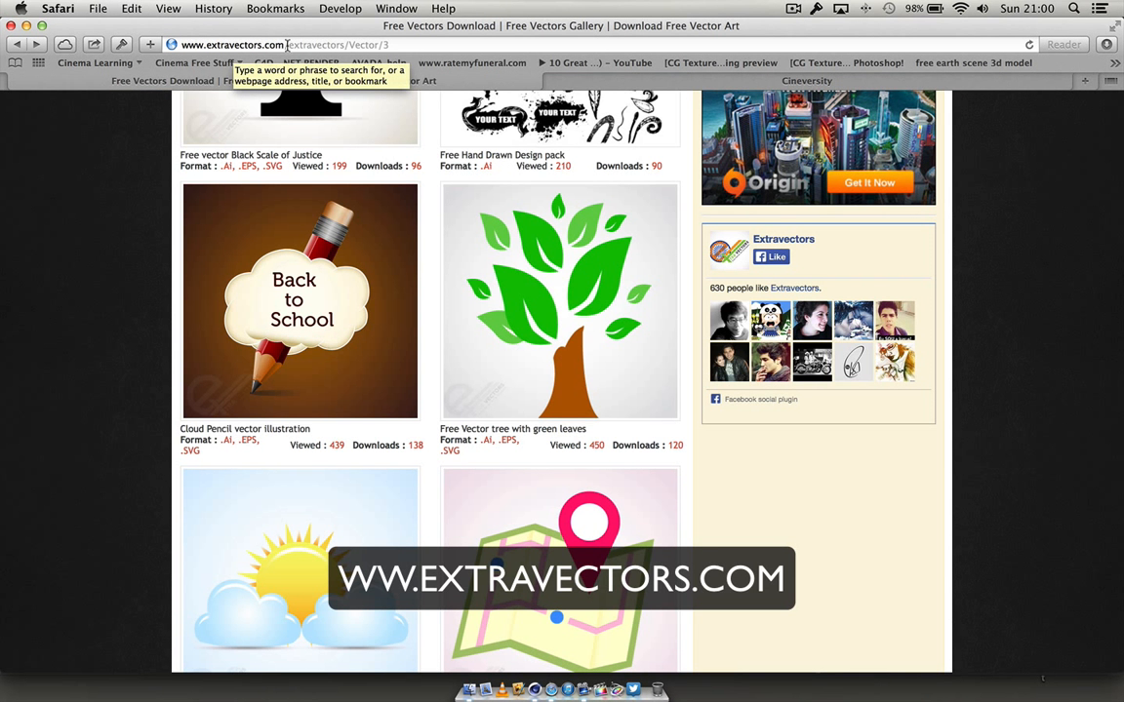
{"action": "scroll", "coordinate": [432, 243], "scroll_direction": "up", "scroll_amount": 8}
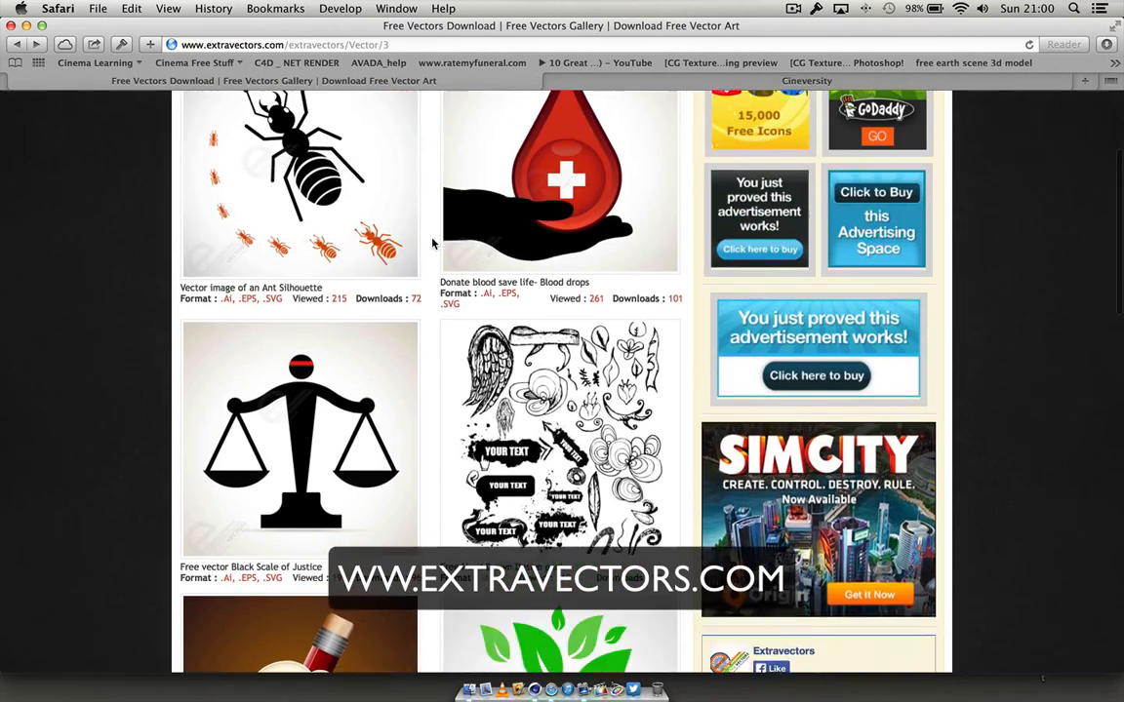
{"action": "scroll", "coordinate": [433, 243], "scroll_direction": "up", "scroll_amount": 4}
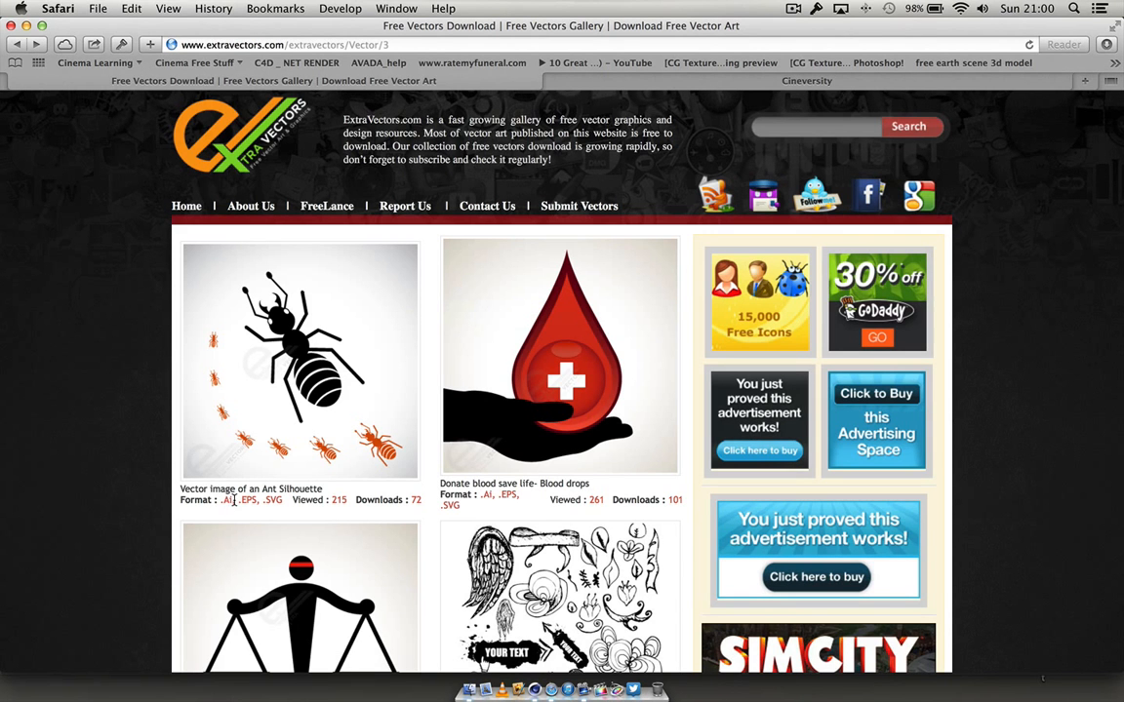
{"action": "scroll", "coordinate": [456, 493], "scroll_direction": "down", "scroll_amount": 10}
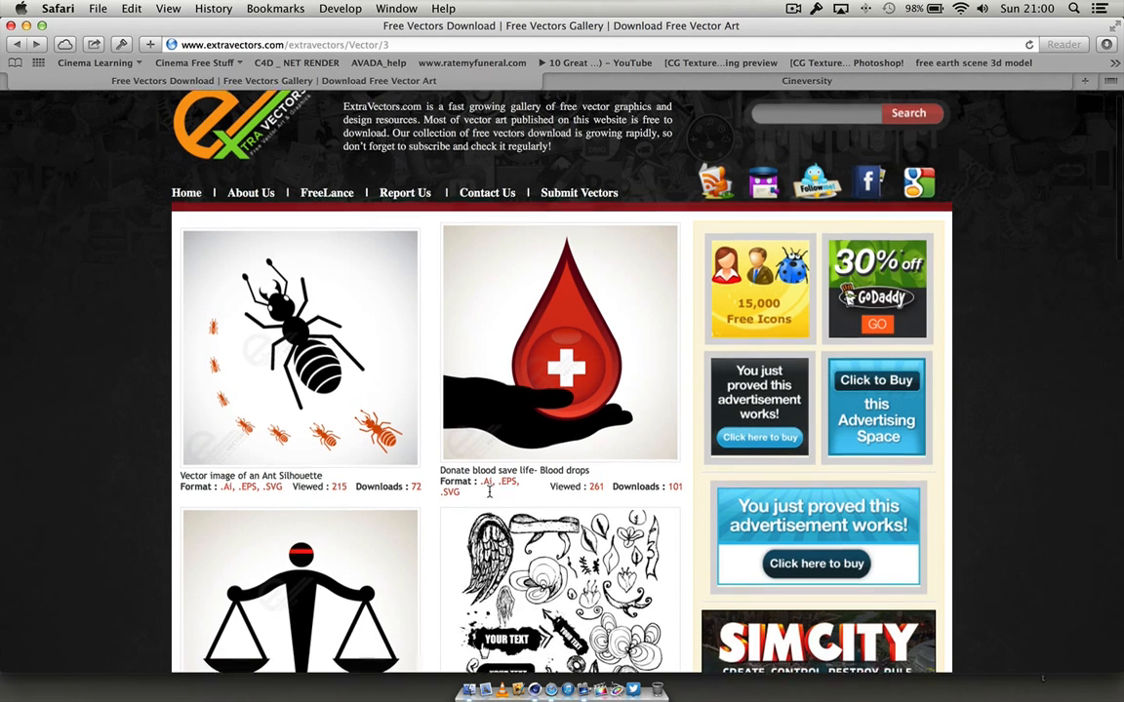
{"action": "scroll", "coordinate": [488, 497], "scroll_direction": "down", "scroll_amount": 20}
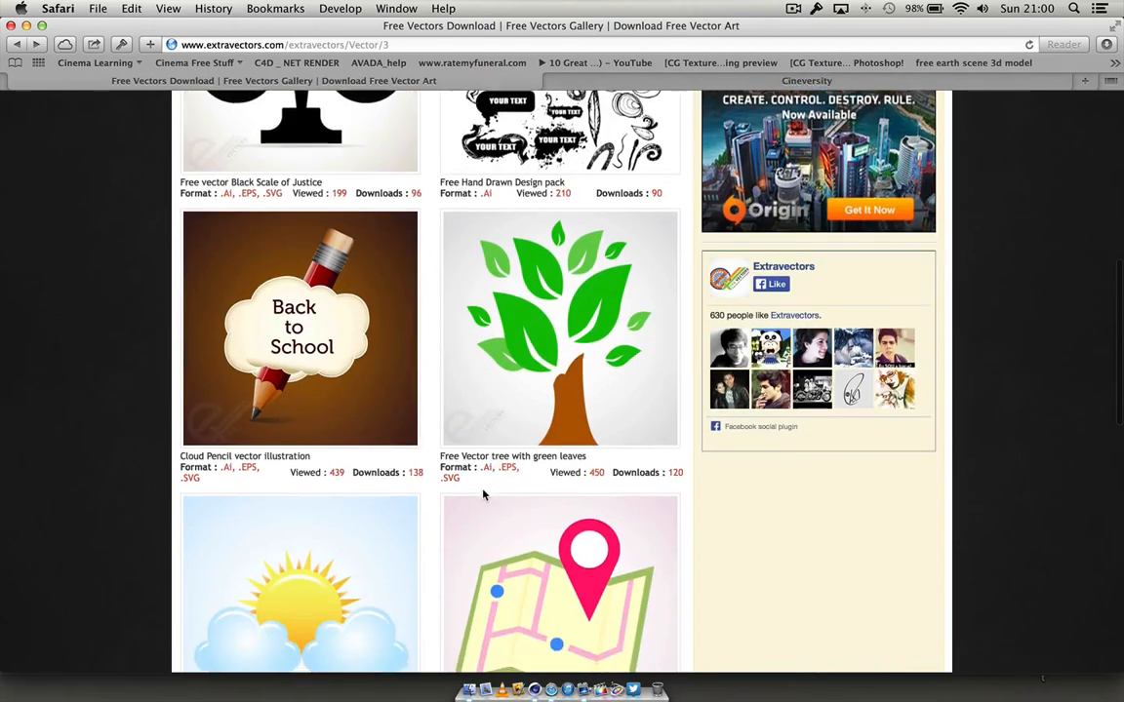
{"action": "scroll", "coordinate": [481, 497], "scroll_direction": "down", "scroll_amount": 3}
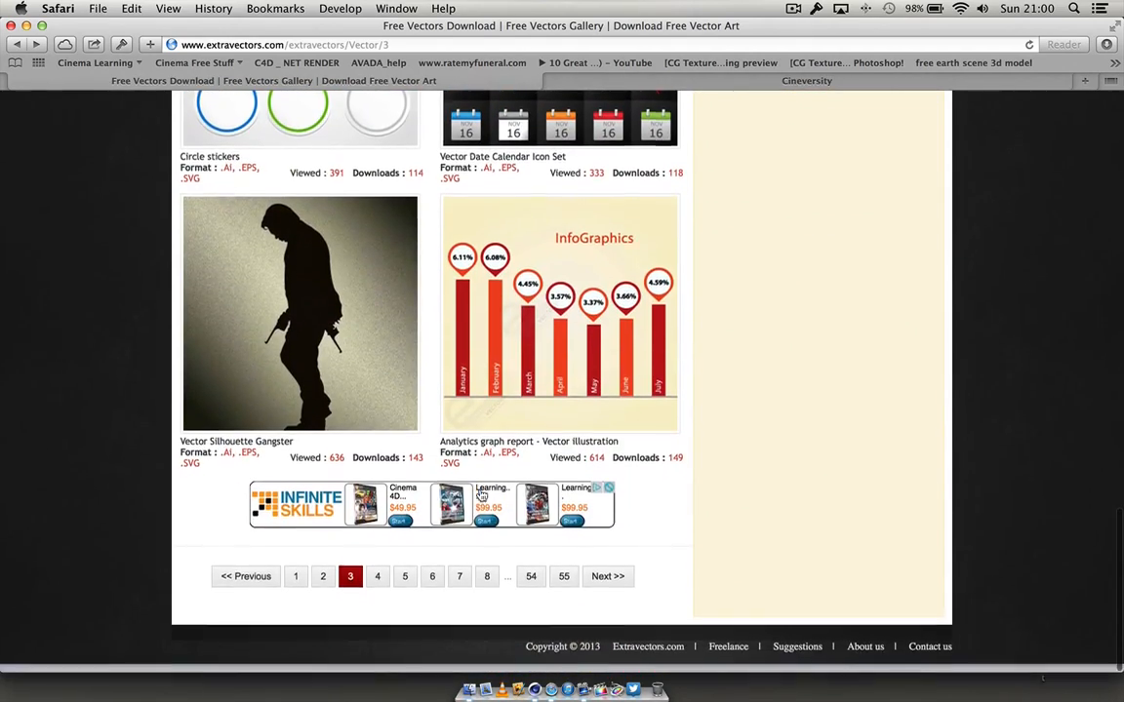
{"action": "scroll", "coordinate": [477, 468], "scroll_direction": "up", "scroll_amount": 10}
{"action": "scroll", "coordinate": [479, 467], "scroll_direction": "up", "scroll_amount": 7}
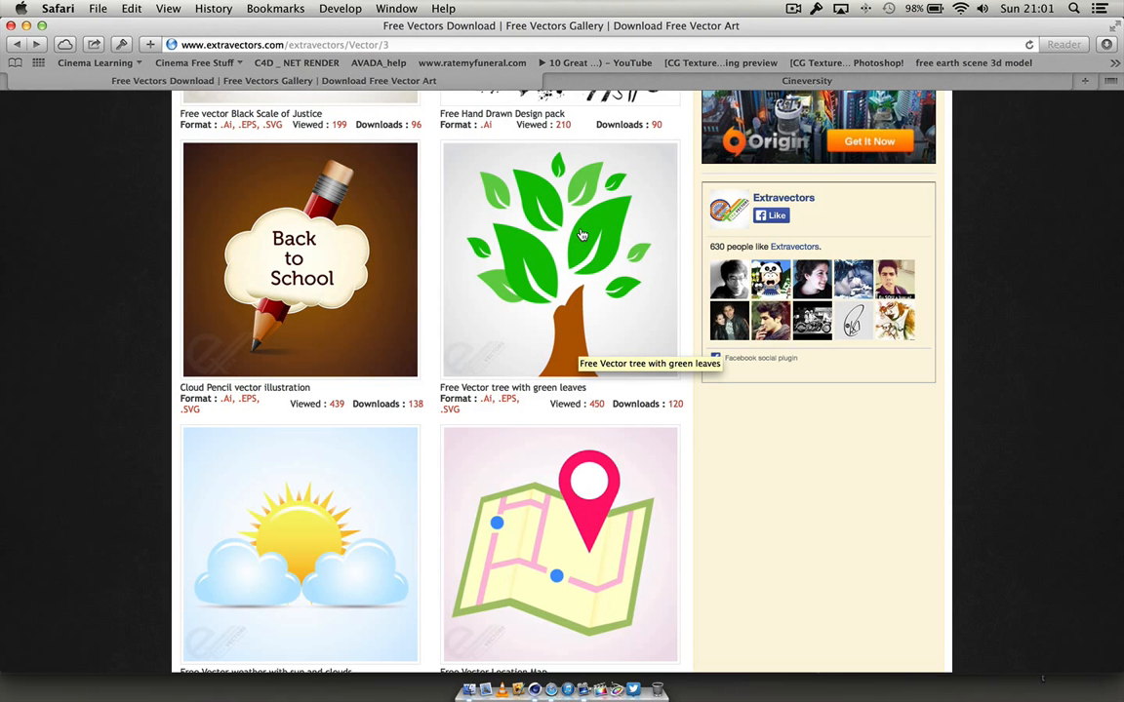
{"action": "left_click", "coordinate": [543, 290]}
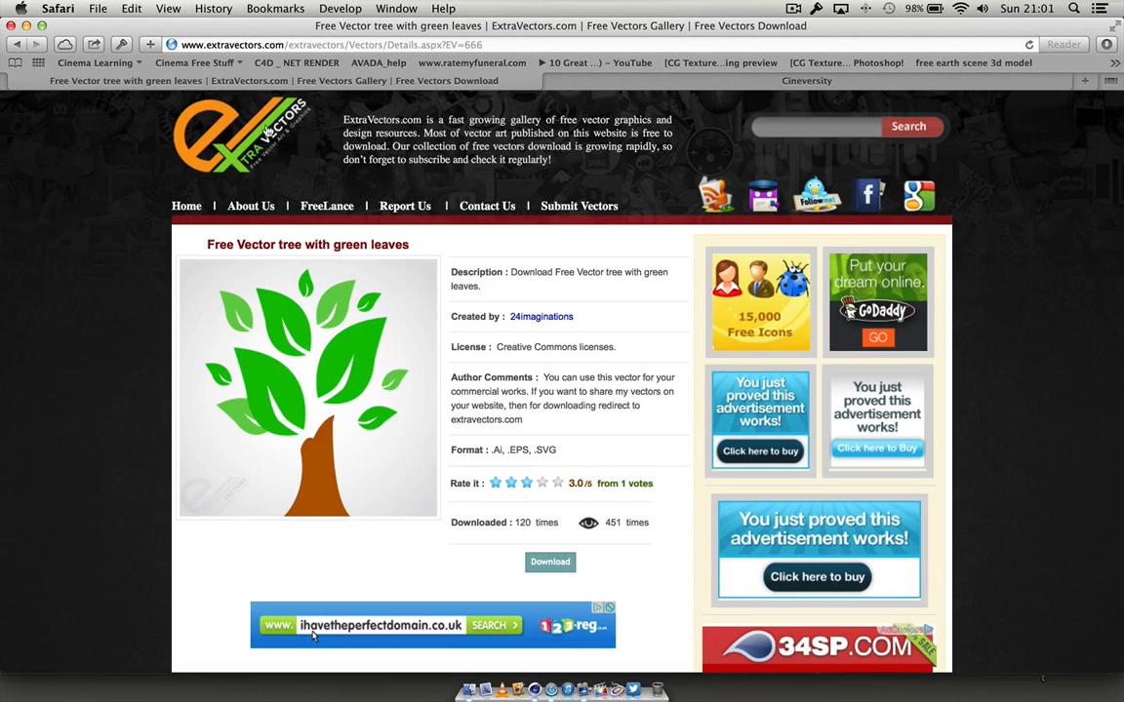
Step: Minimise the Safari and Cinema 4D windows to view the vector folders on the desktop, and return to Cinema 4D
{"action": "left_click", "coordinate": [26, 25]}
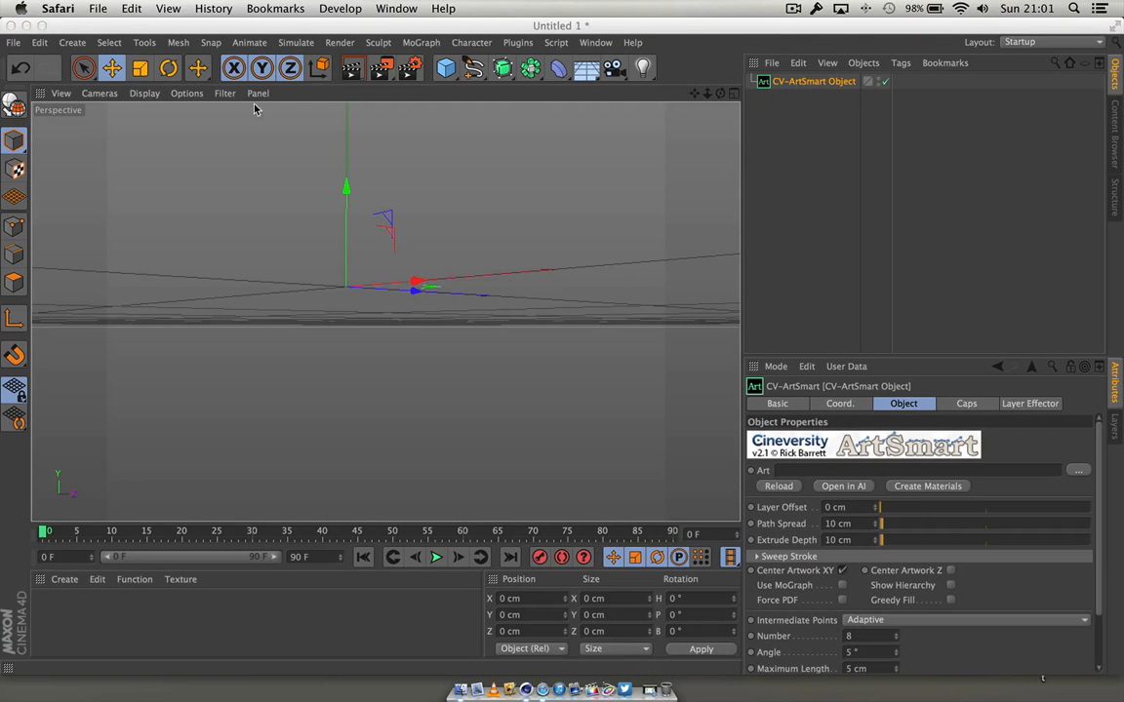
{"action": "left_click", "coordinate": [25, 26]}
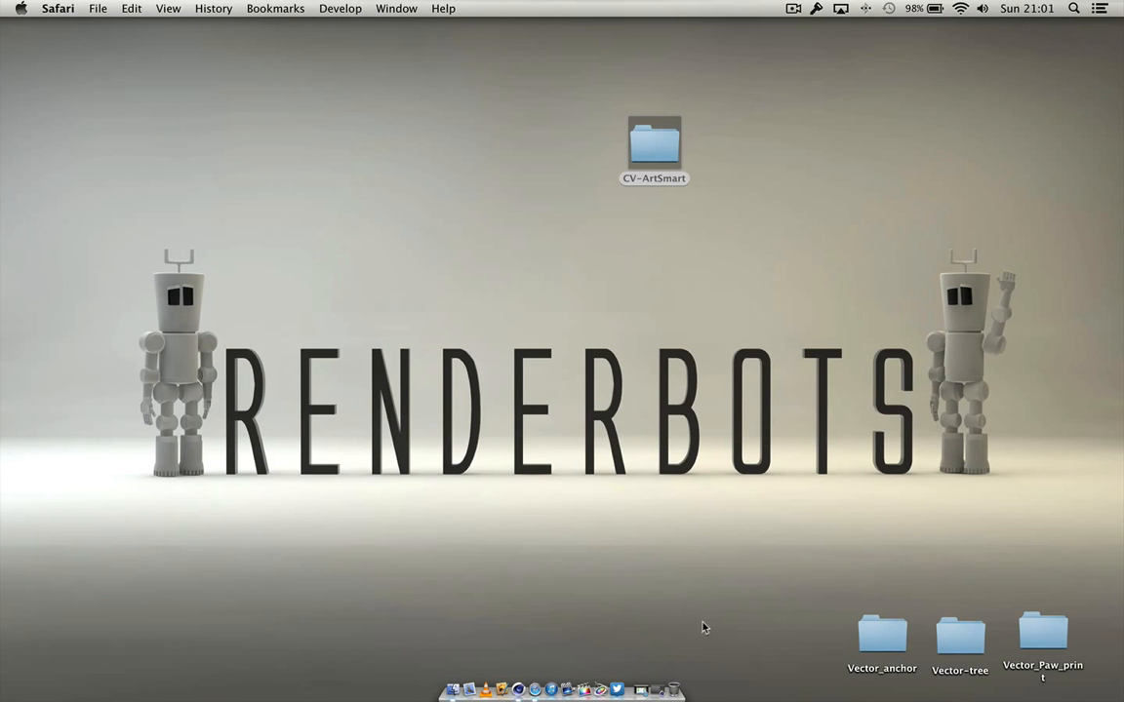
{"action": "left_click", "coordinate": [522, 691]}
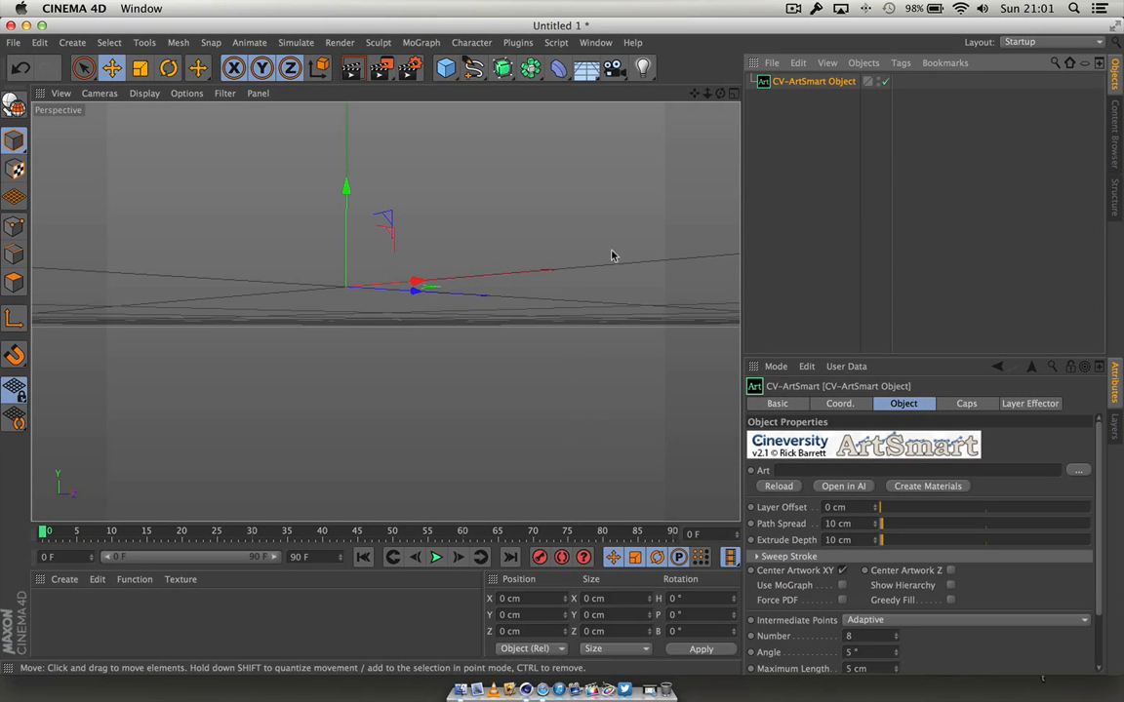
{"action": "left_click", "coordinate": [518, 42]}
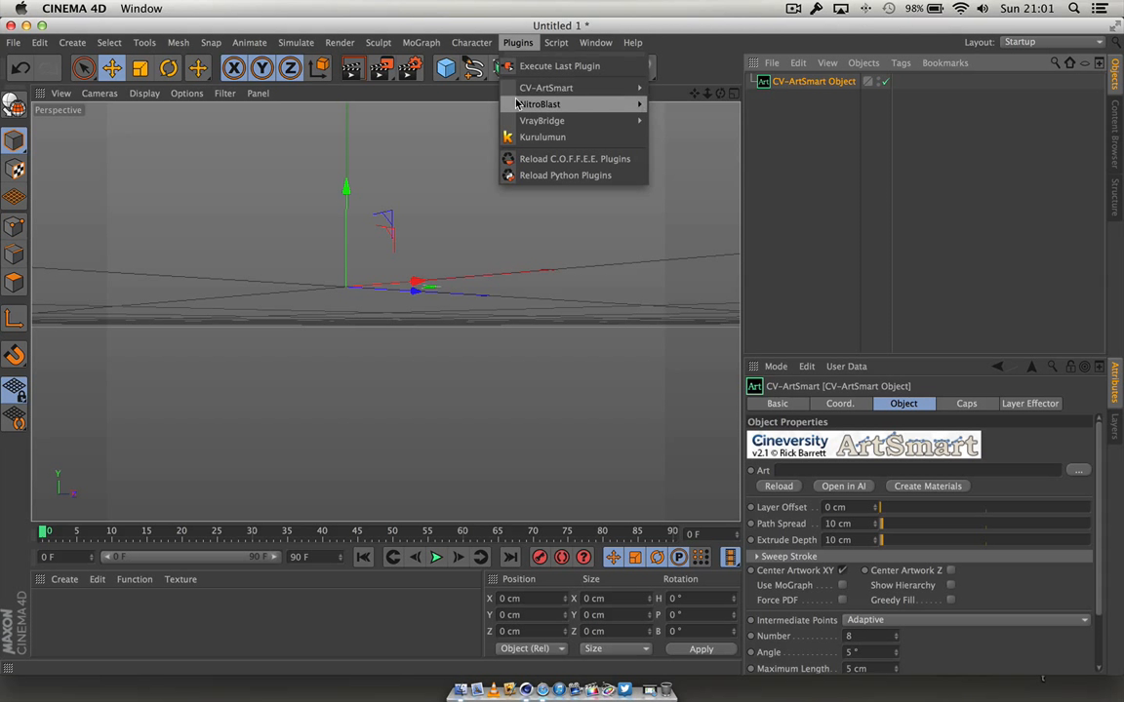
{"action": "mouse_move", "coordinate": [515, 113]}
{"action": "mouse_move", "coordinate": [546, 88]}
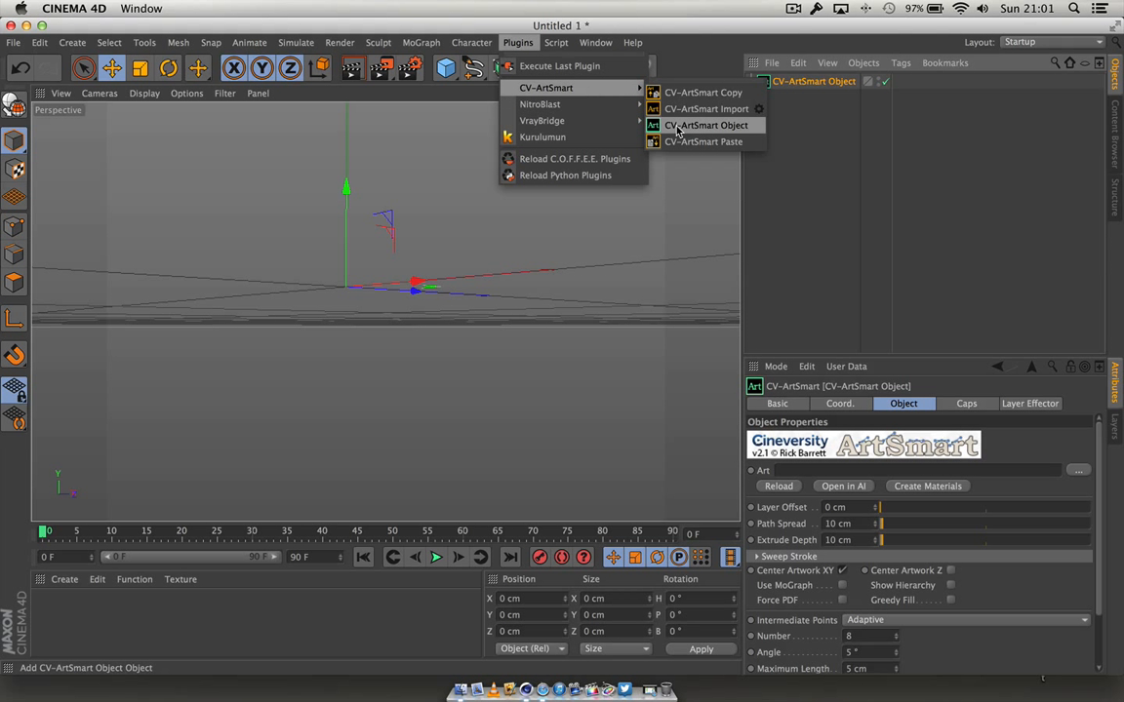
{"action": "left_click", "coordinate": [811, 104]}
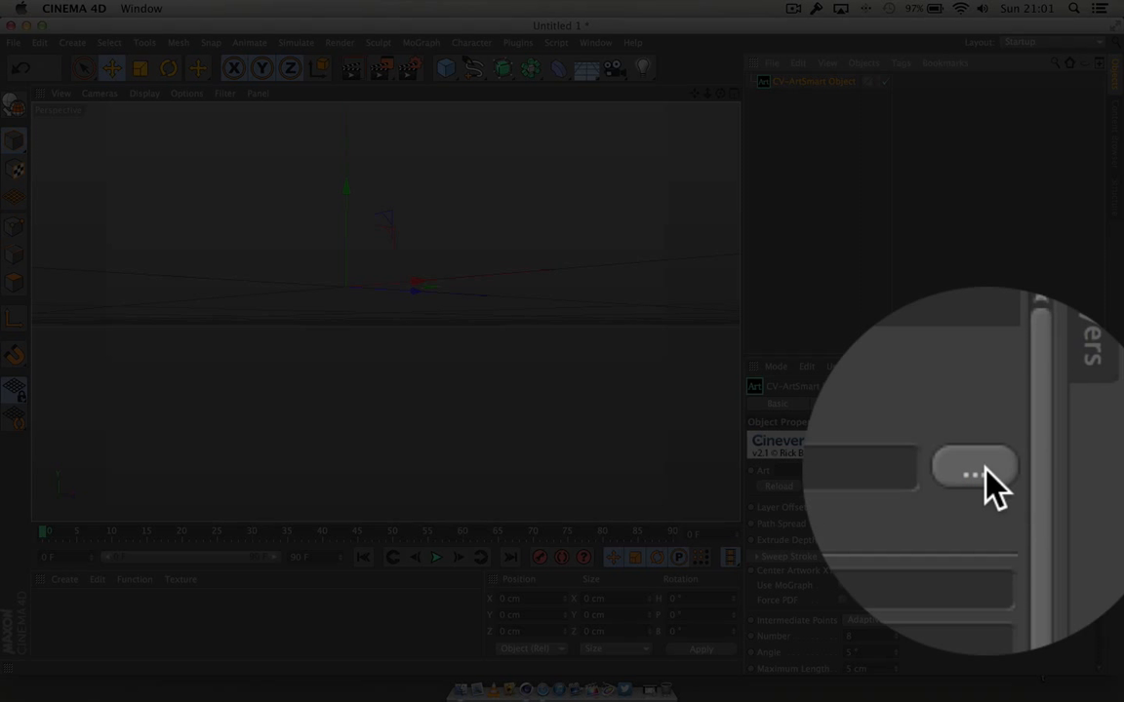
Step: Load Vector-tree.ai from the Vector-tree folder on the Desktop as the CV-ArtSmart object's artwork
{"action": "left_click", "coordinate": [1075, 475]}
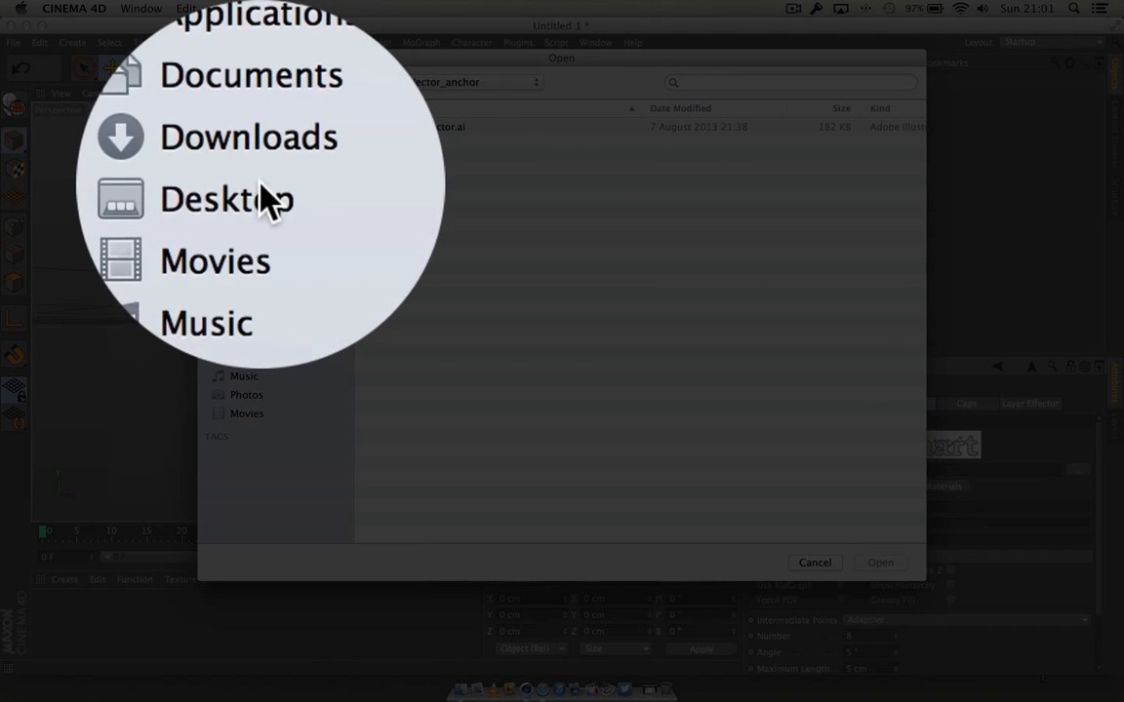
{"action": "left_click", "coordinate": [265, 198]}
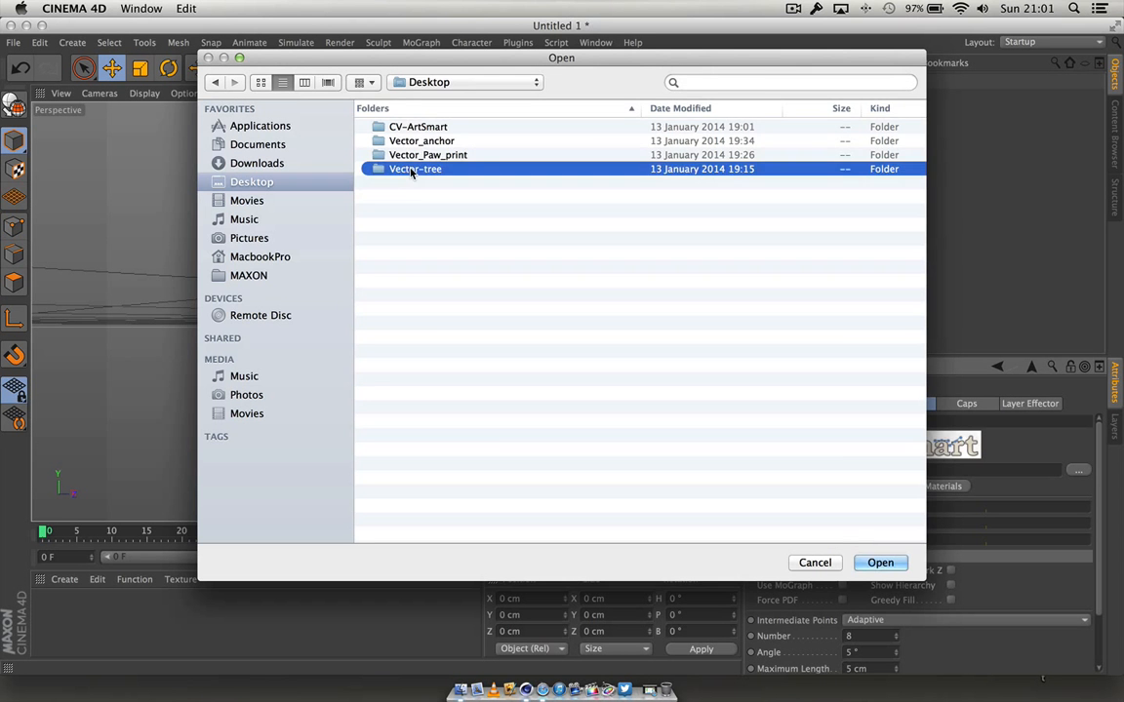
{"action": "double_click", "coordinate": [411, 171]}
{"action": "left_click", "coordinate": [383, 132]}
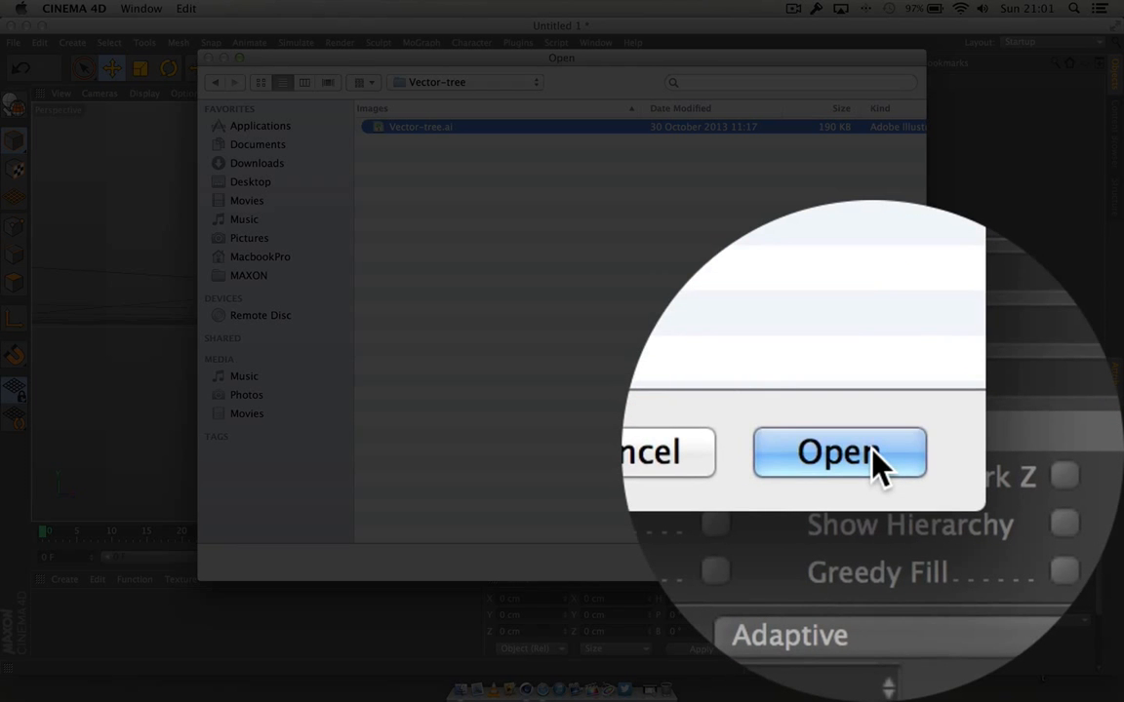
{"action": "left_click", "coordinate": [881, 563]}
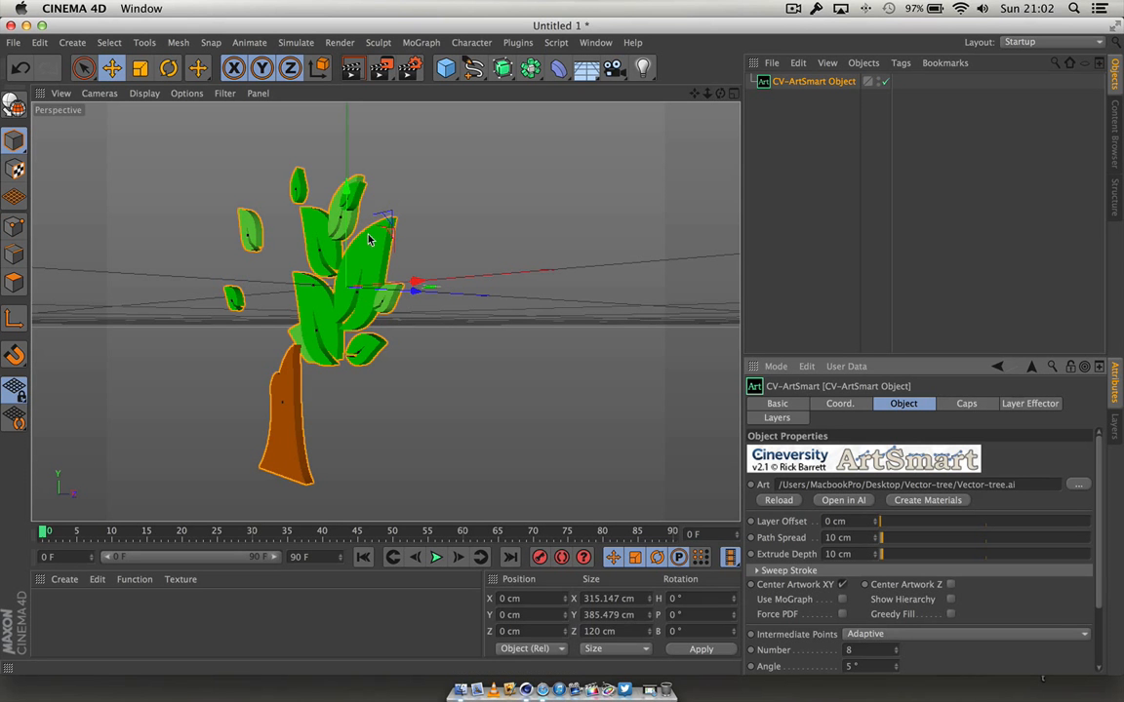
Step: Set the CV-ArtSmart object's Path Spread to 0 cm to bring the tree's extruded parts onto one plane
{"action": "left_click_drag", "start_coordinate": [720, 94], "coordinate": [385, 312]}
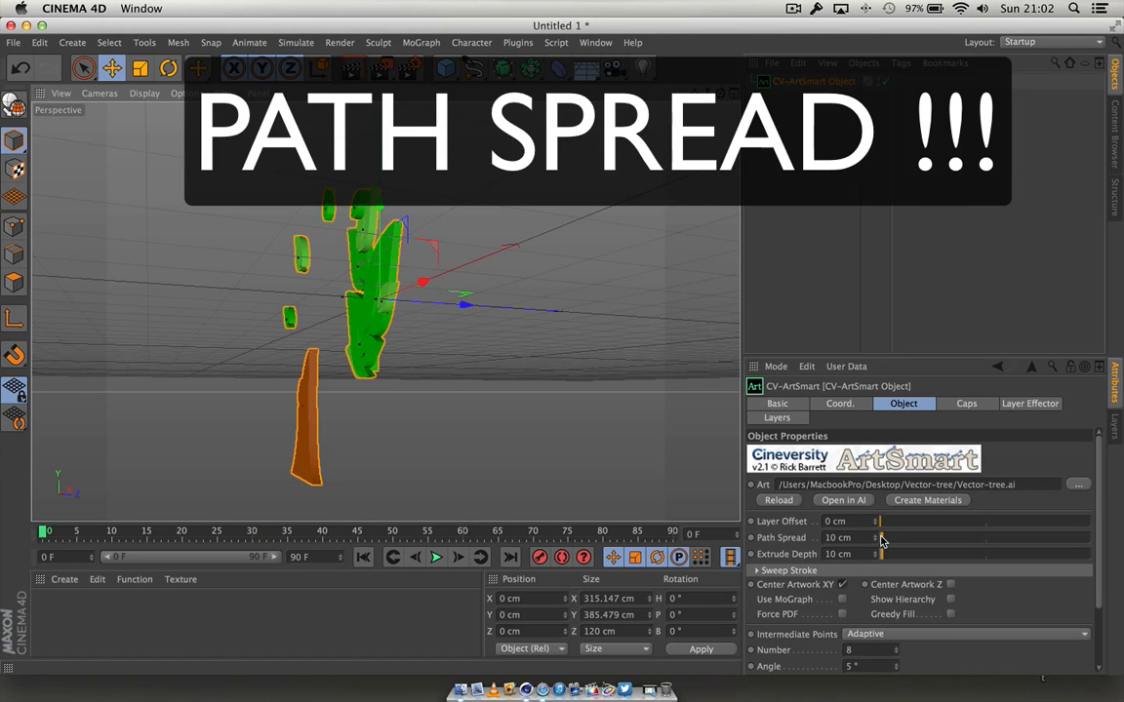
{"action": "left_click_drag", "start_coordinate": [881, 540], "coordinate": [878, 539]}
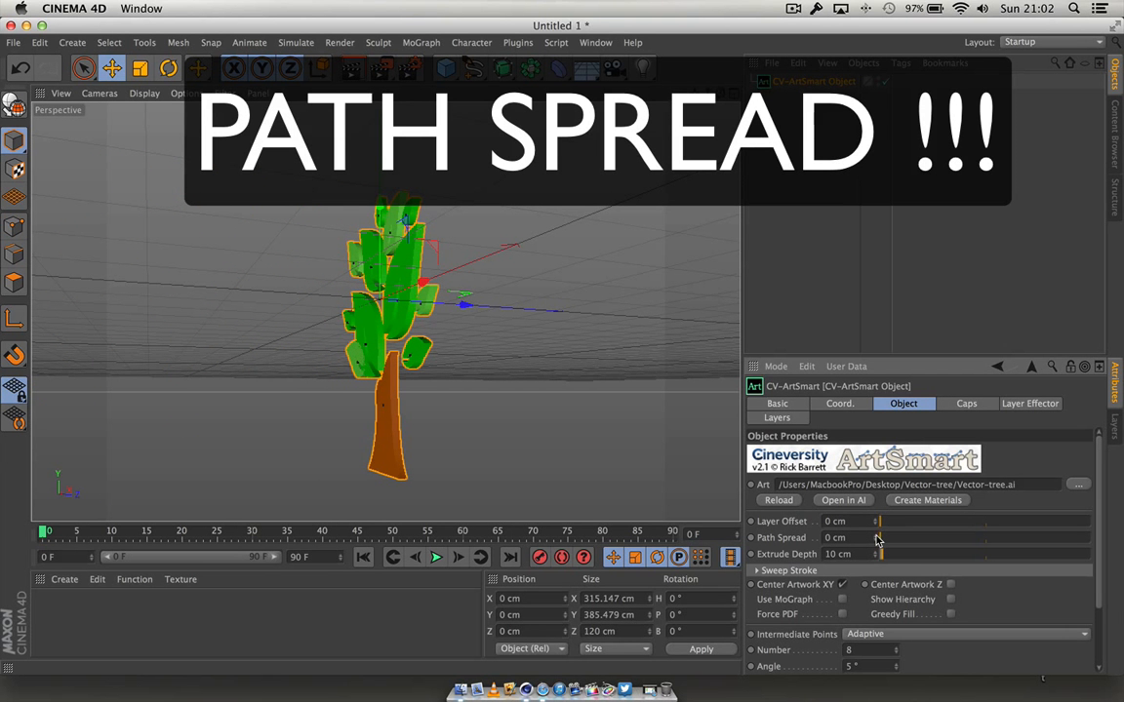
Step: Set the tree's start cap to Fillet Cap to bevel its front edges, and render the perspective view
{"action": "left_click_drag", "start_coordinate": [721, 95], "coordinate": [436, 103]}
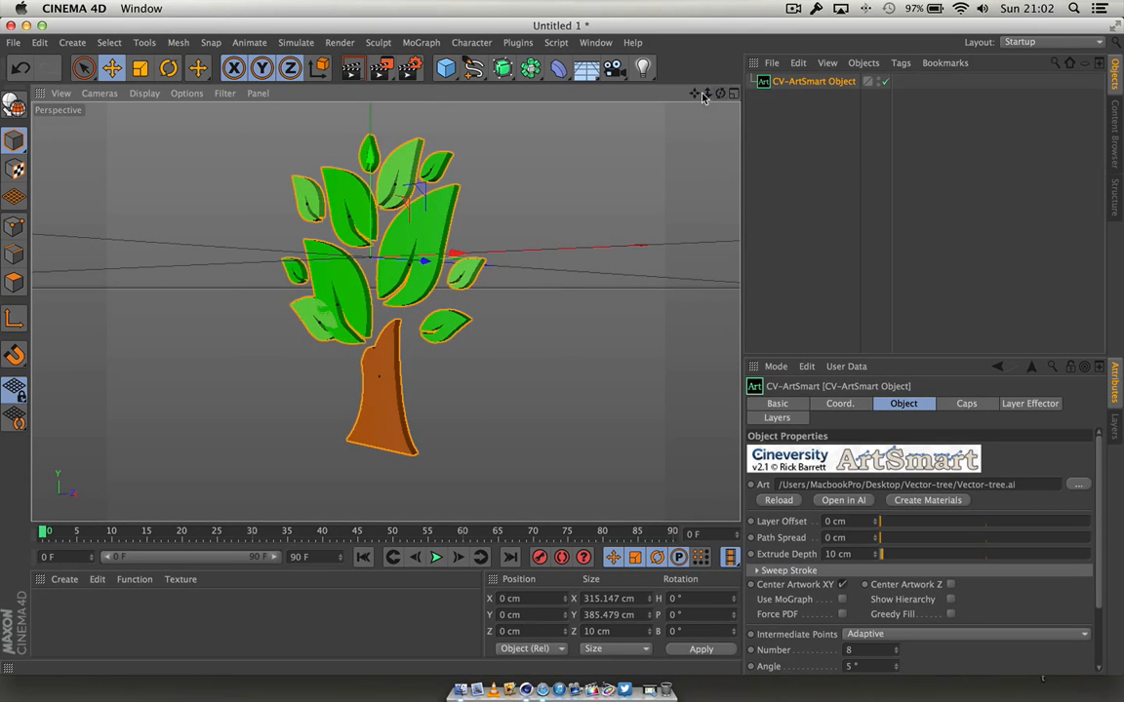
{"action": "left_click_drag", "start_coordinate": [705, 96], "coordinate": [713, 93]}
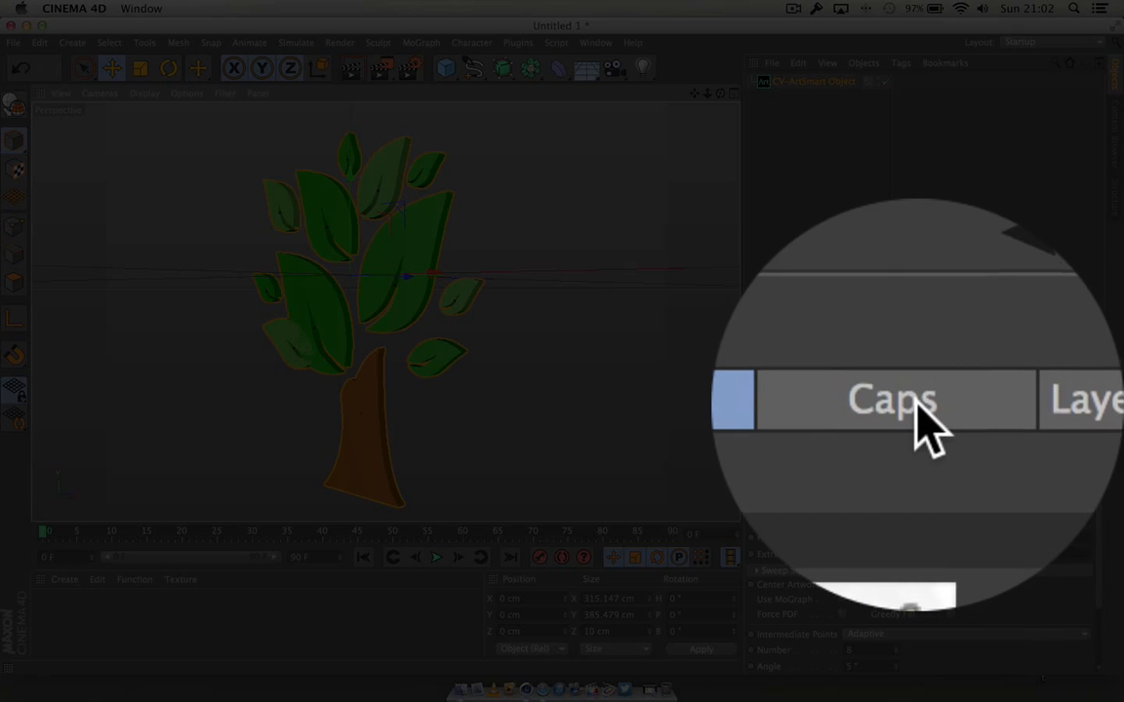
{"action": "left_click", "coordinate": [966, 402]}
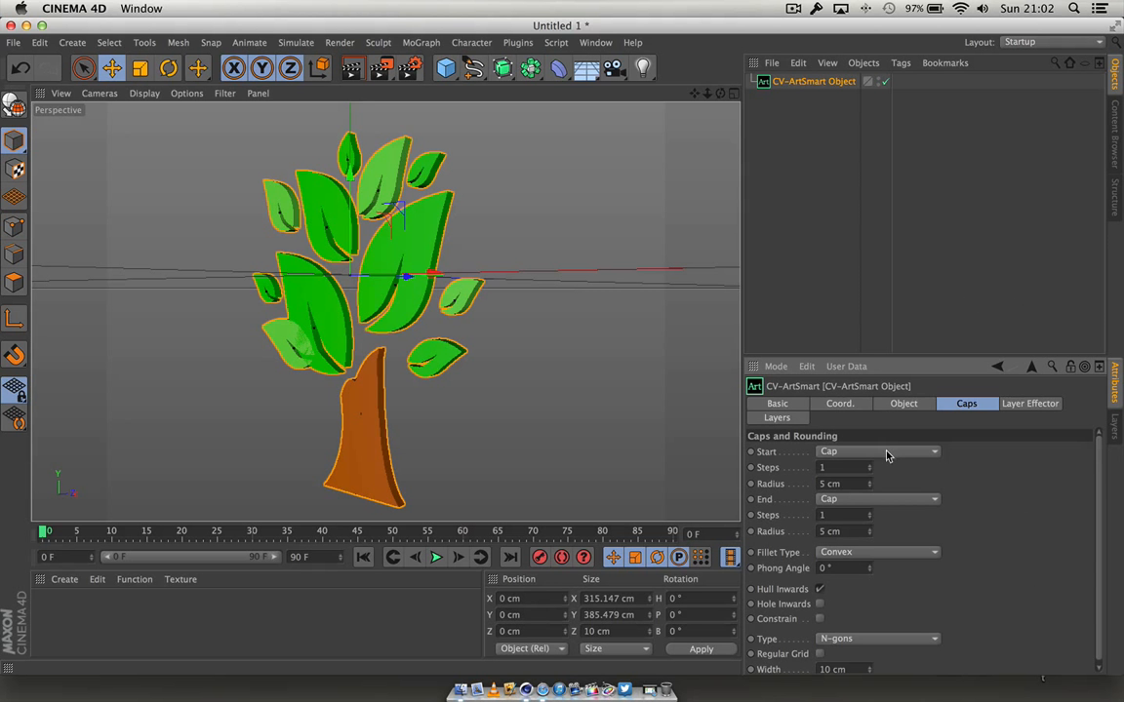
{"action": "left_click", "coordinate": [887, 452]}
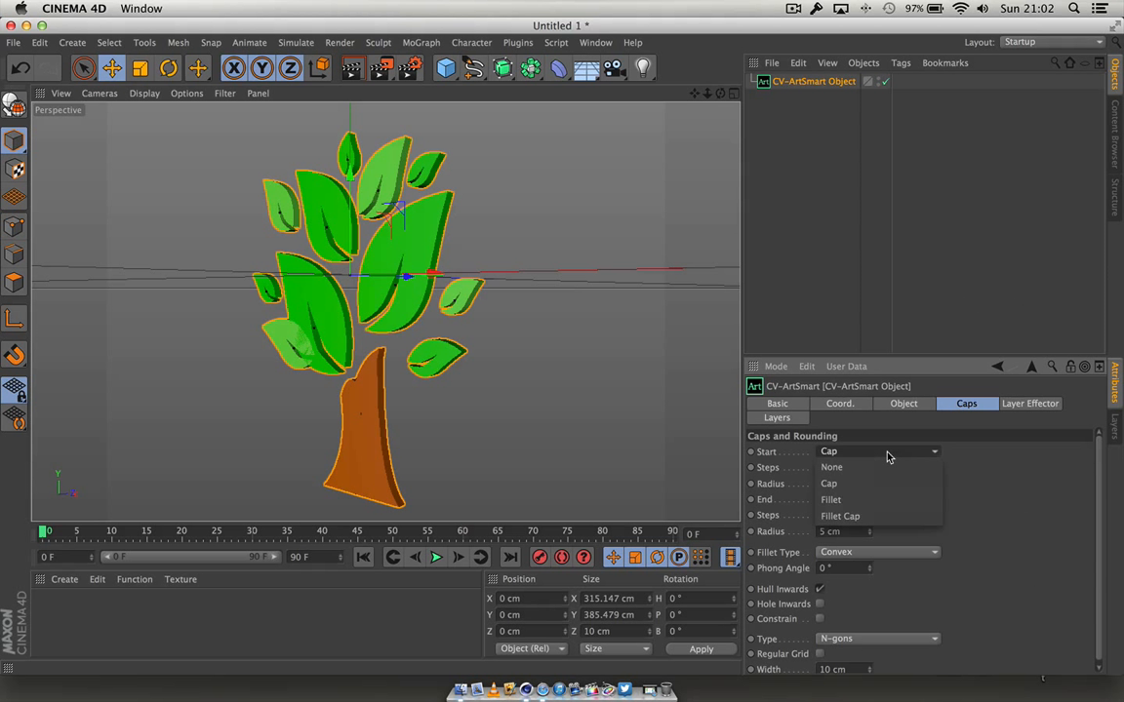
{"action": "left_click", "coordinate": [877, 517]}
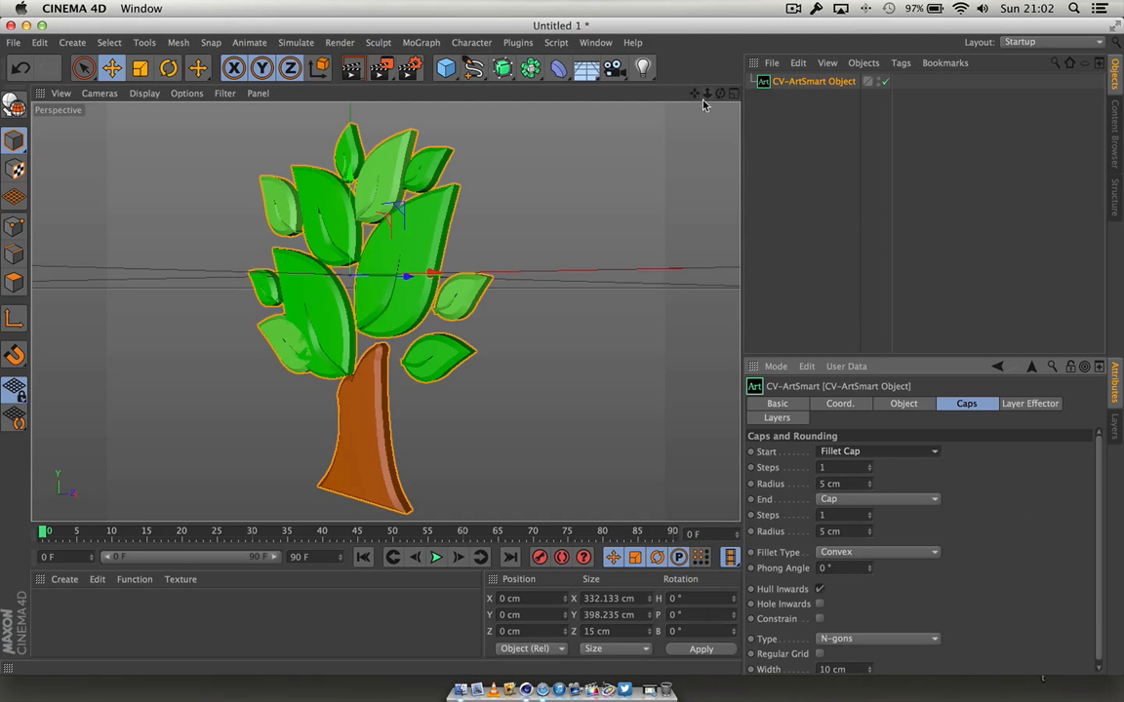
{"action": "left_click_drag", "start_coordinate": [720, 94], "coordinate": [673, 94]}
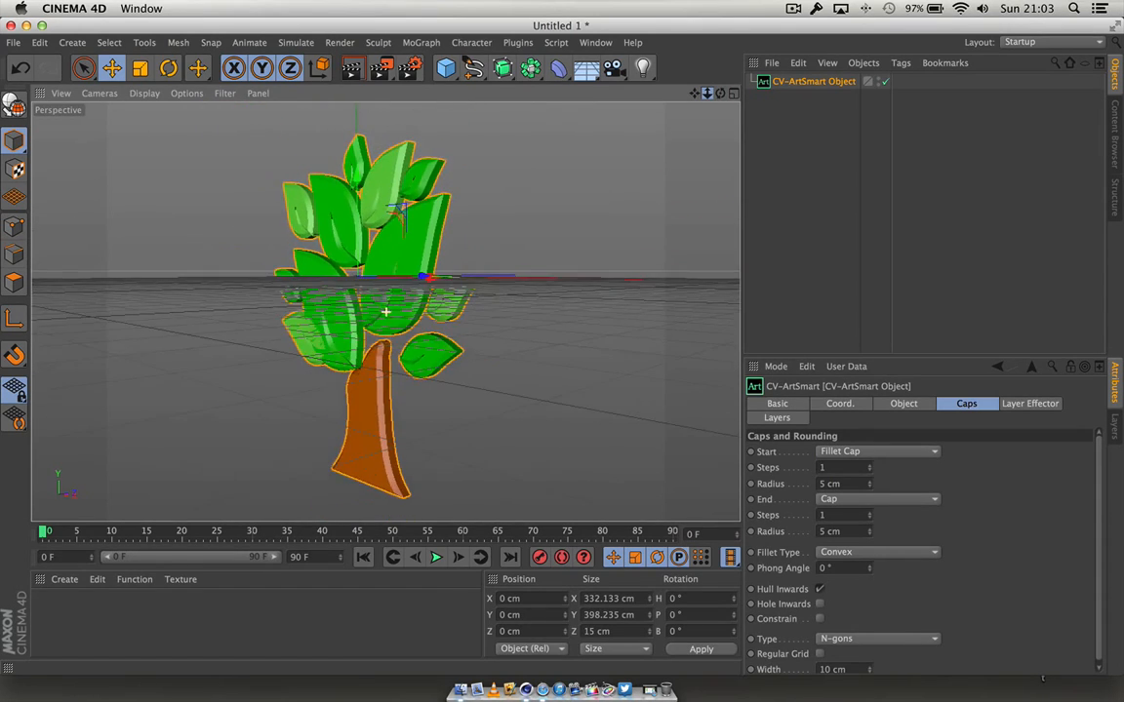
{"action": "left_click", "coordinate": [352, 67]}
Step: Add a second CV-ArtSmart object to the scene and select it
{"action": "left_click", "coordinate": [518, 43]}
{"action": "mouse_move", "coordinate": [552, 91]}
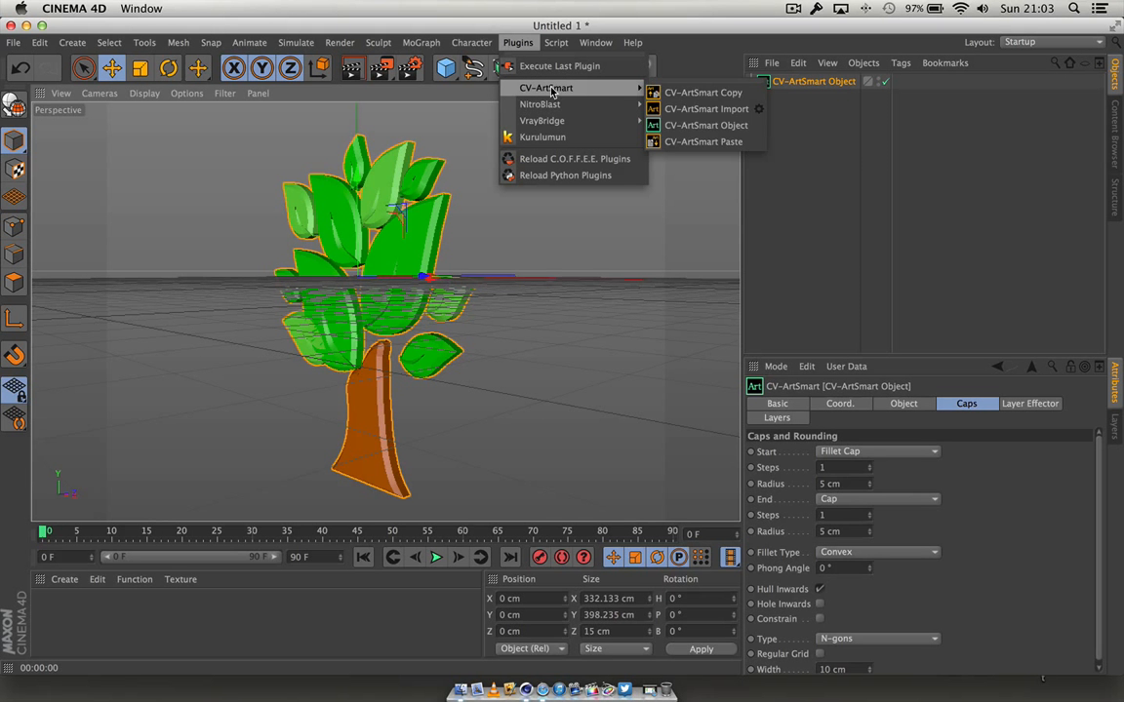
{"action": "left_click", "coordinate": [719, 130]}
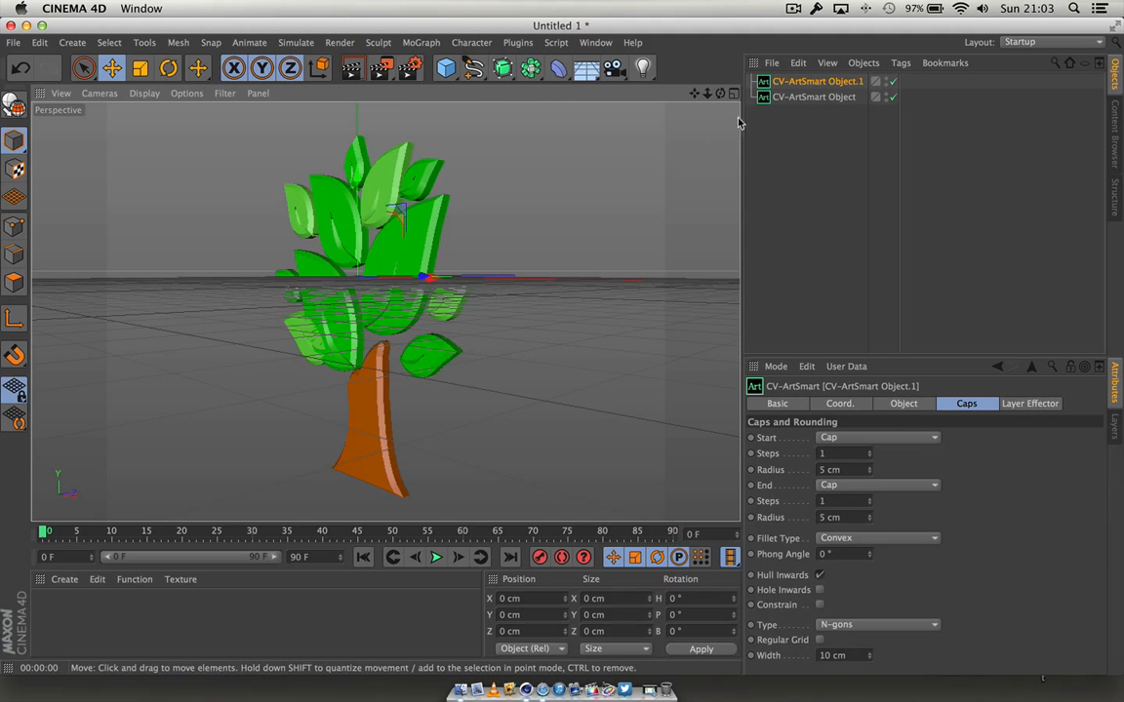
{"action": "left_click", "coordinate": [820, 97]}
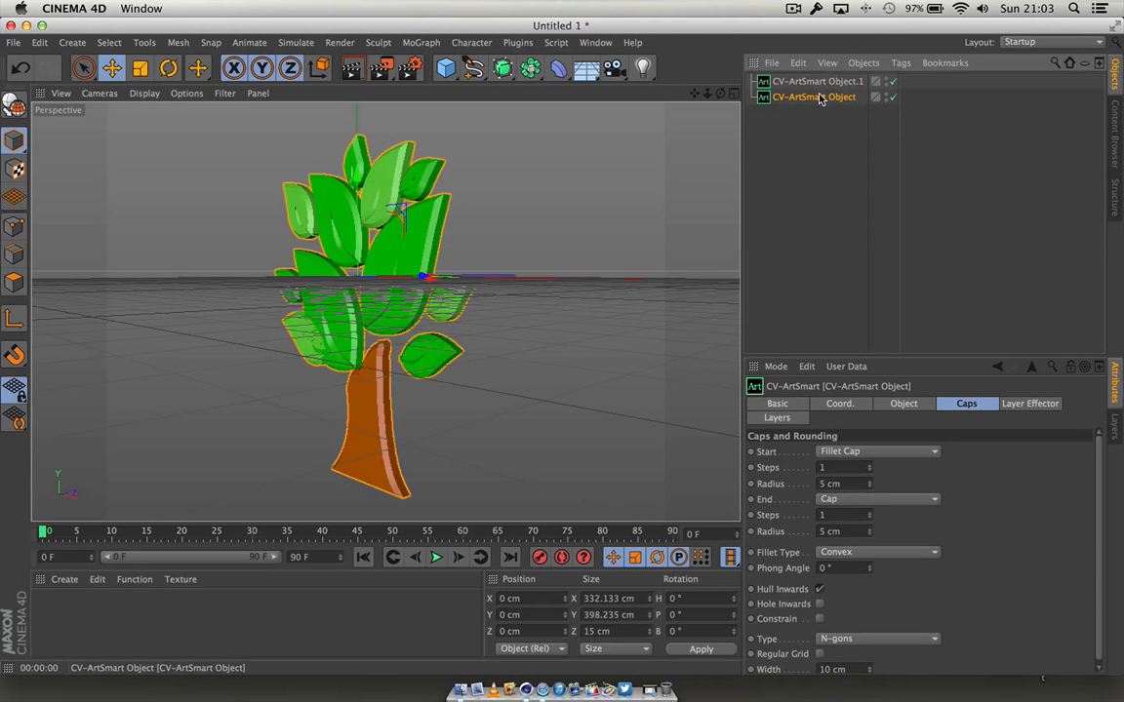
{"action": "left_click", "coordinate": [820, 83]}
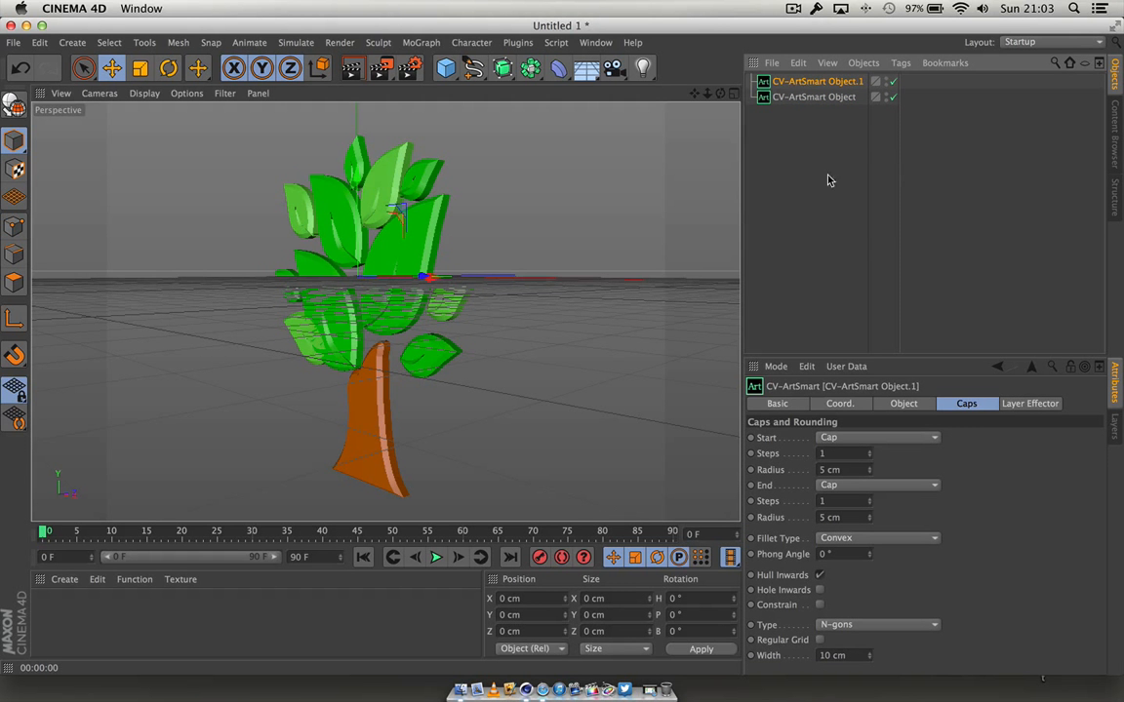
Step: Load Anchor_vector.ai from the Vector_anchor folder on the Desktop as the second CV-ArtSmart object's artwork
{"action": "left_click", "coordinate": [892, 405]}
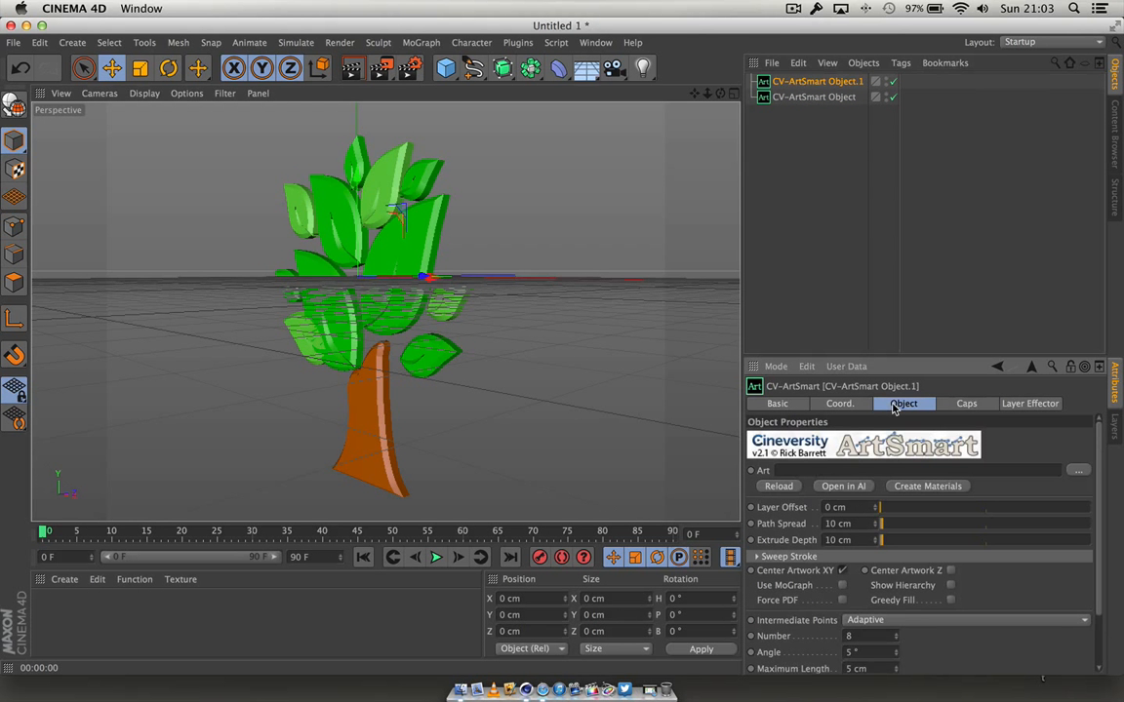
{"action": "left_click", "coordinate": [1078, 472]}
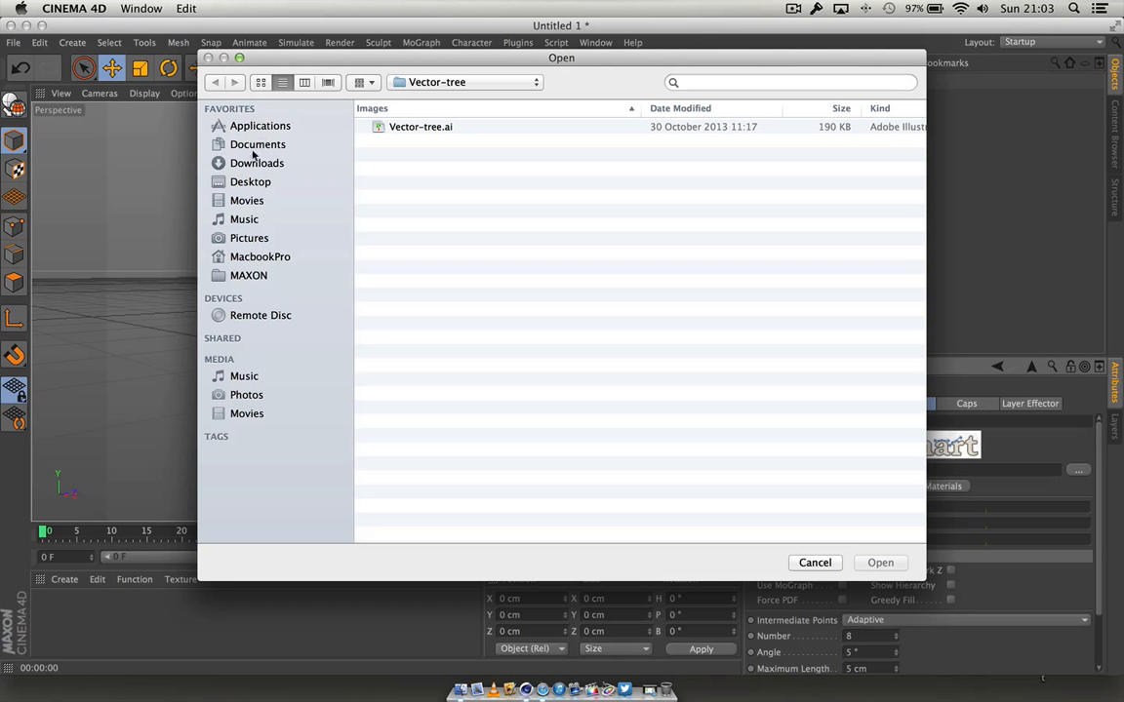
{"action": "left_click", "coordinate": [256, 127]}
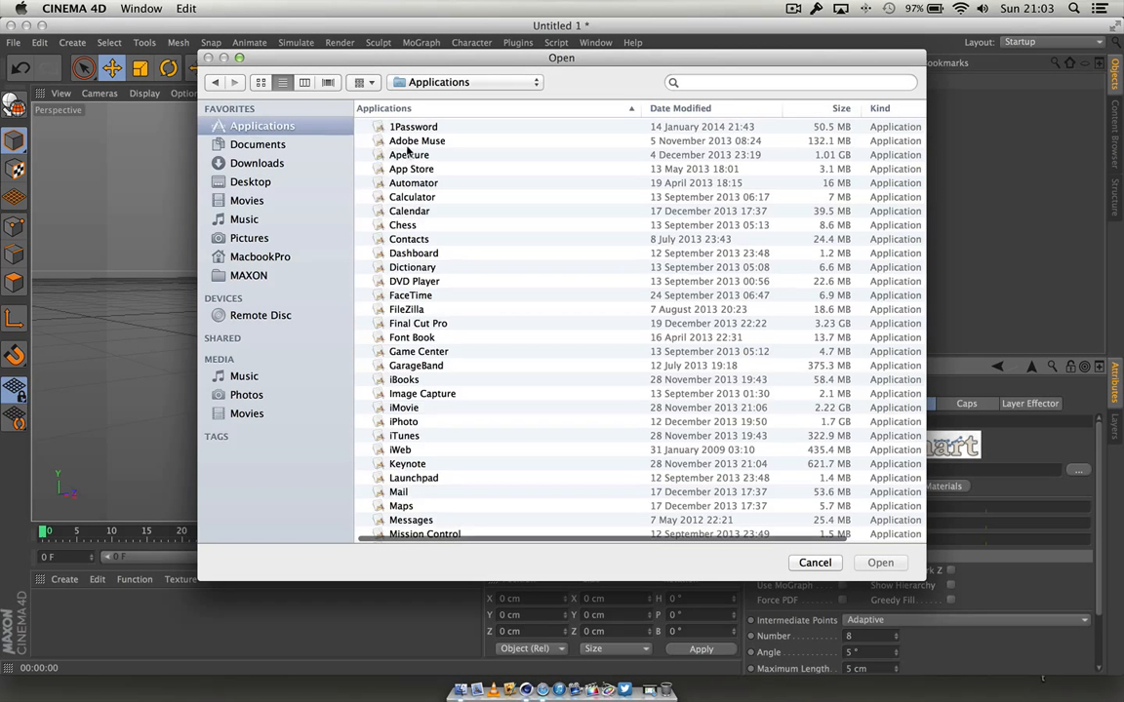
{"action": "left_click", "coordinate": [252, 183]}
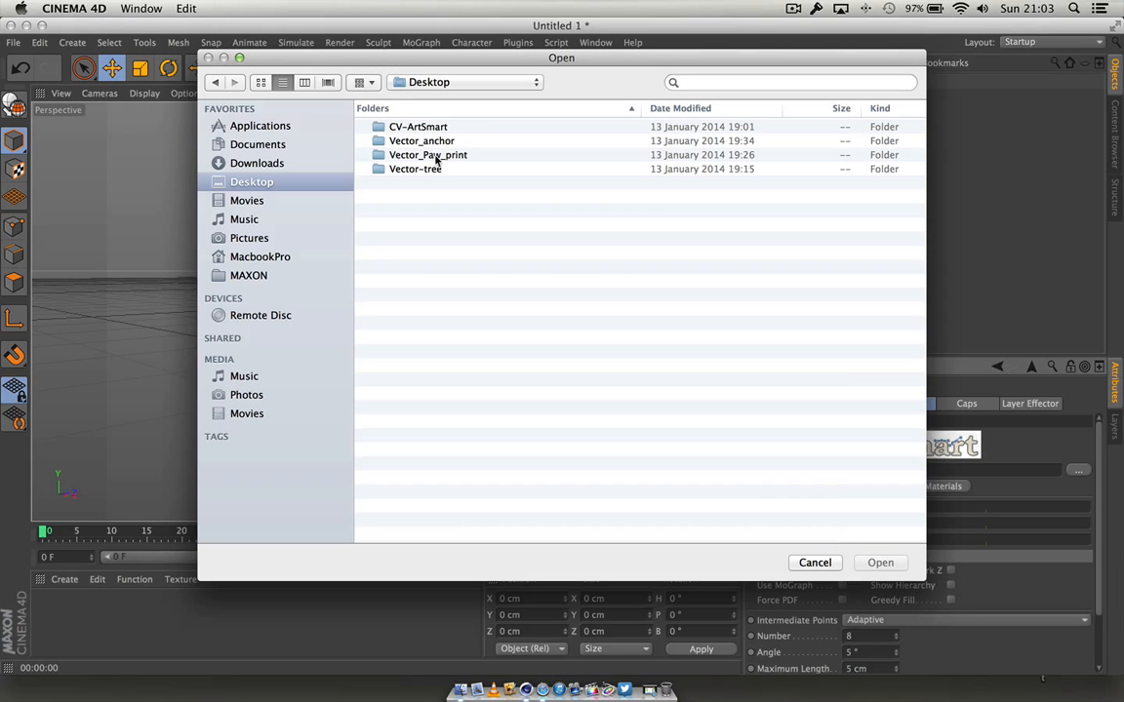
{"action": "double_click", "coordinate": [436, 144]}
{"action": "left_click", "coordinate": [422, 133]}
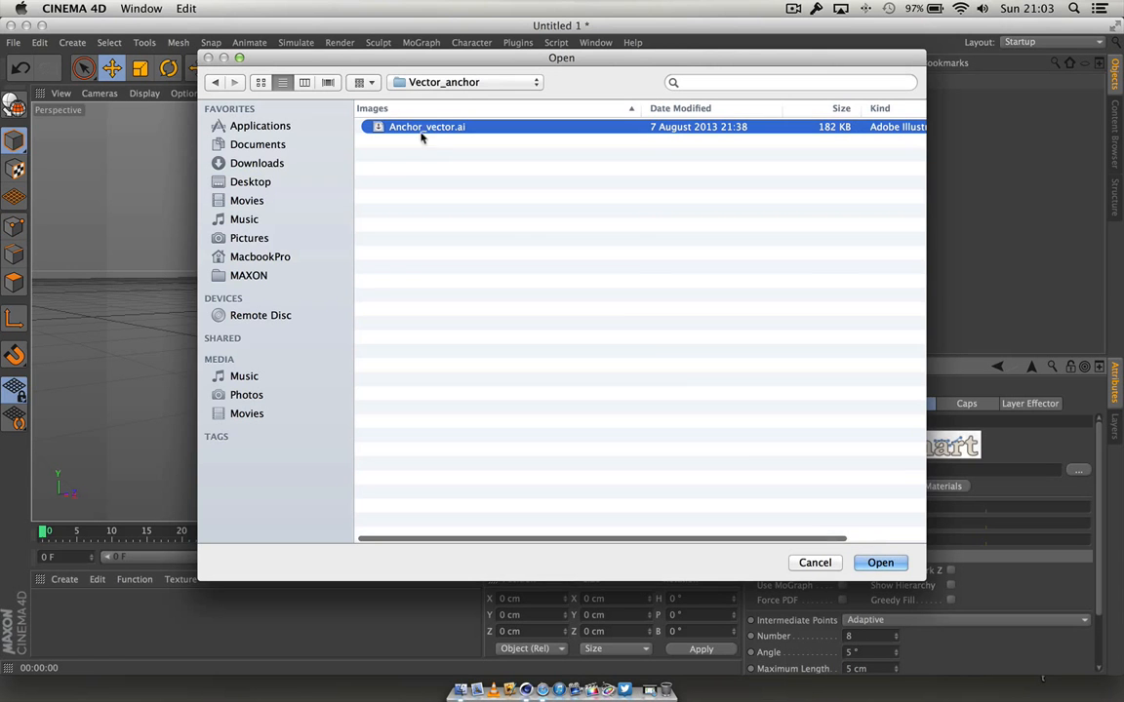
{"action": "left_click", "coordinate": [899, 566]}
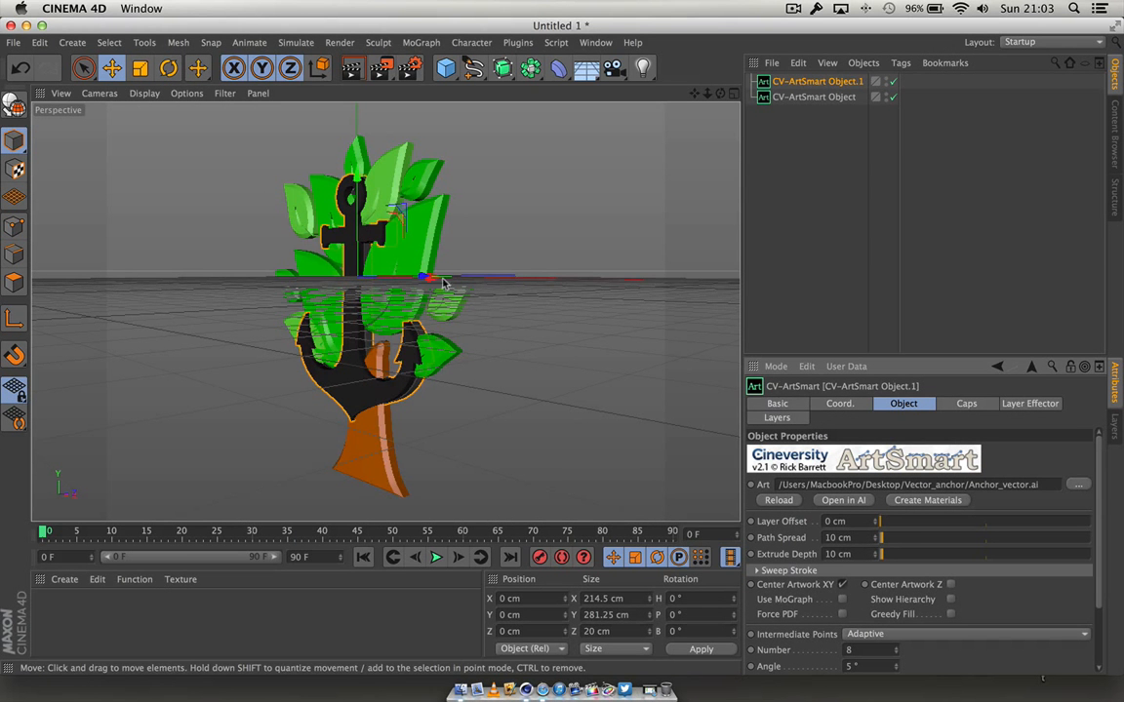
Step: Move the anchor about 231 cm along the X axis so that it stands beside the tree
{"action": "left_click_drag", "start_coordinate": [422, 279], "coordinate": [619, 304]}
{"action": "left_click_drag", "start_coordinate": [720, 94], "coordinate": [847, 148]}
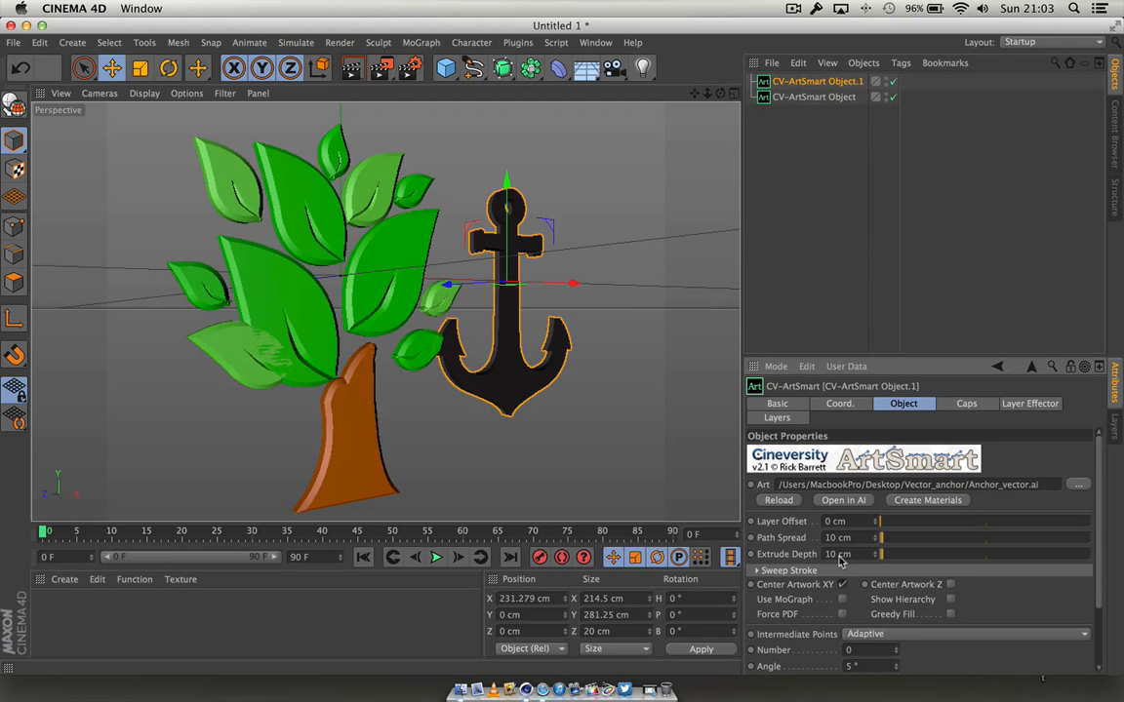
{"action": "mouse_move", "coordinate": [722, 93]}
{"action": "left_mouse_down"}
{"action": "mouse_move", "coordinate": [741, 97]}
{"action": "mouse_move", "coordinate": [722, 92]}
{"action": "left_mouse_up"}
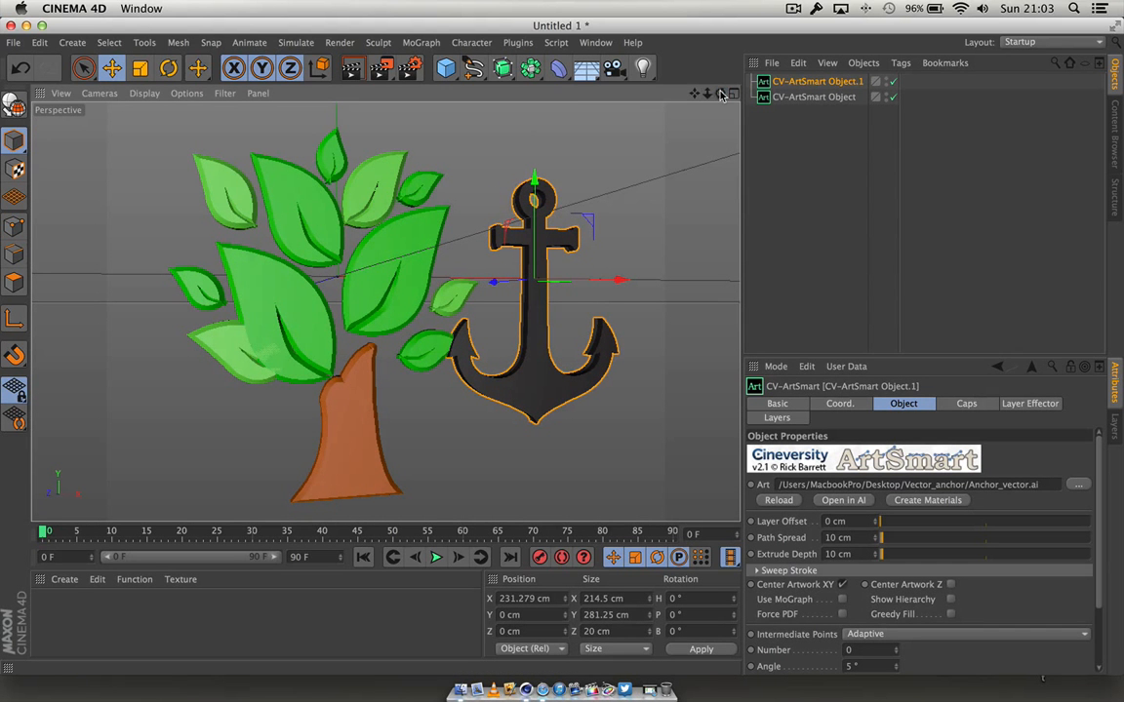
Step: Minimise Cinema 4D and place the CV-ArtSmart folder in line with the vector folders on the desktop
{"action": "left_click", "coordinate": [26, 25]}
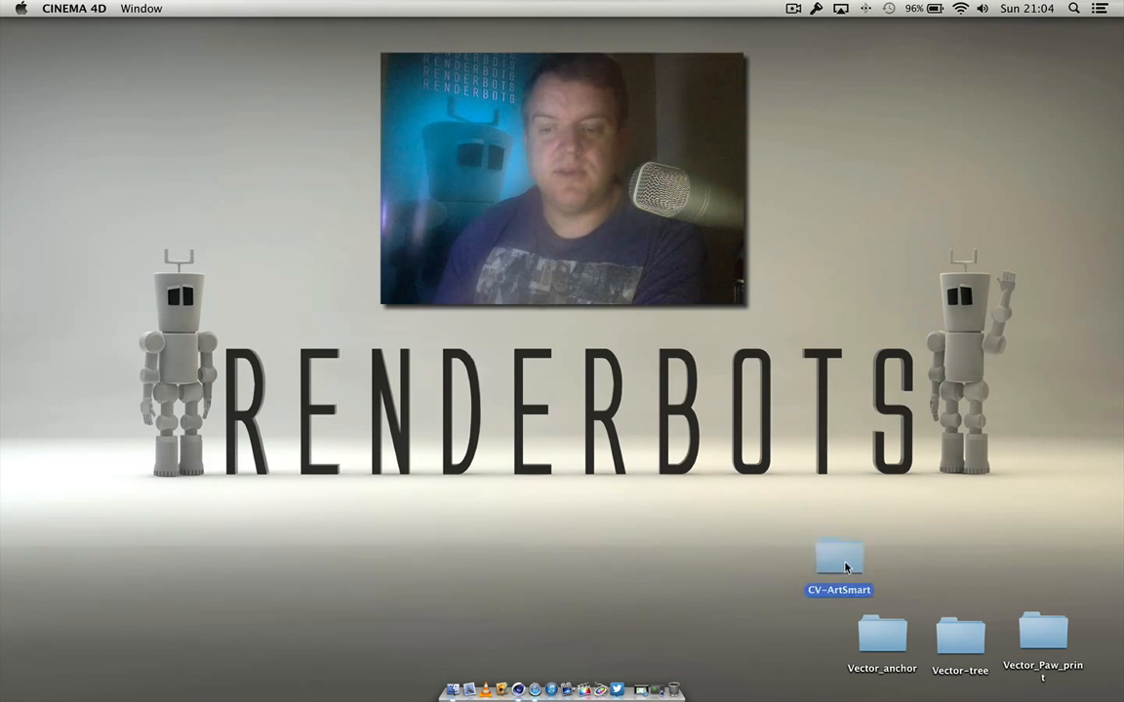
{"action": "left_click", "coordinate": [807, 643]}
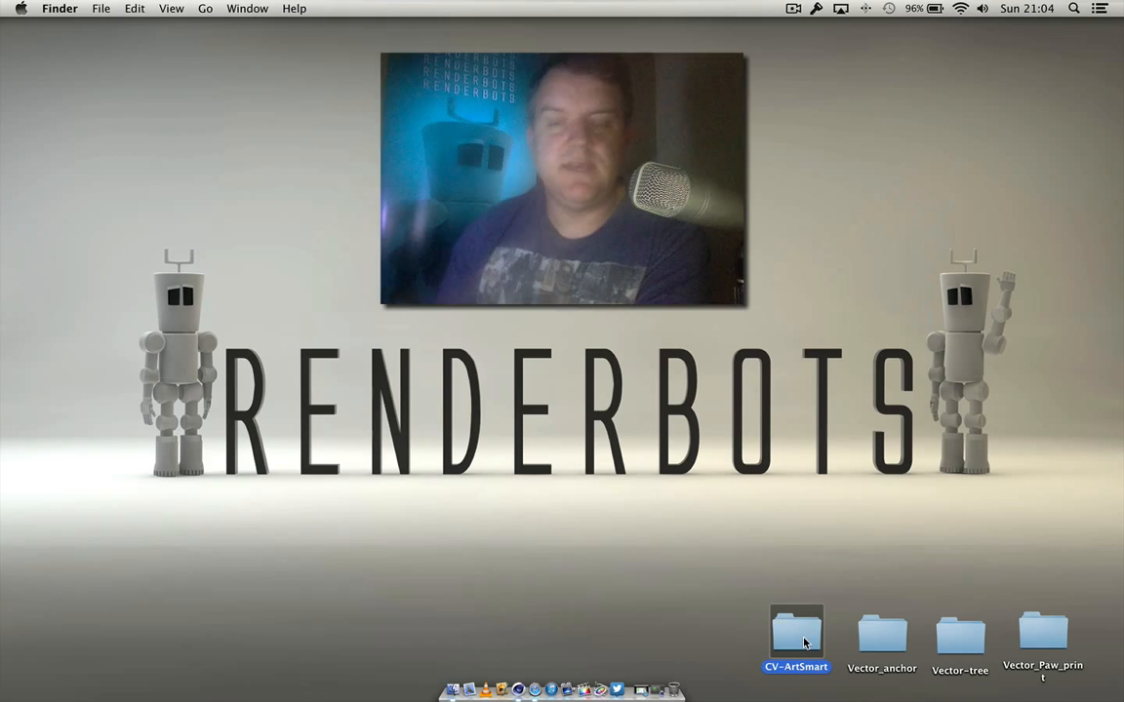